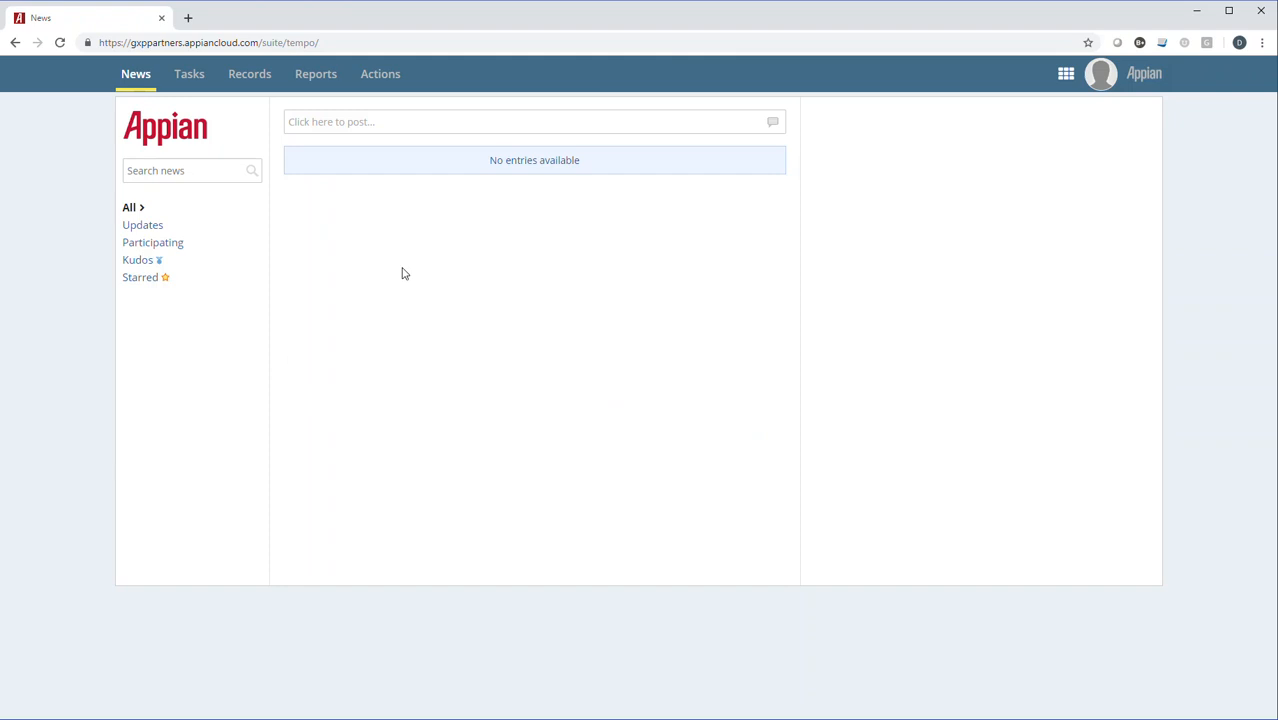
# Step: Switch from the Tempo news page to Appian Designer
pyautogui.click(1072, 76)
pyautogui.click(1025, 140)
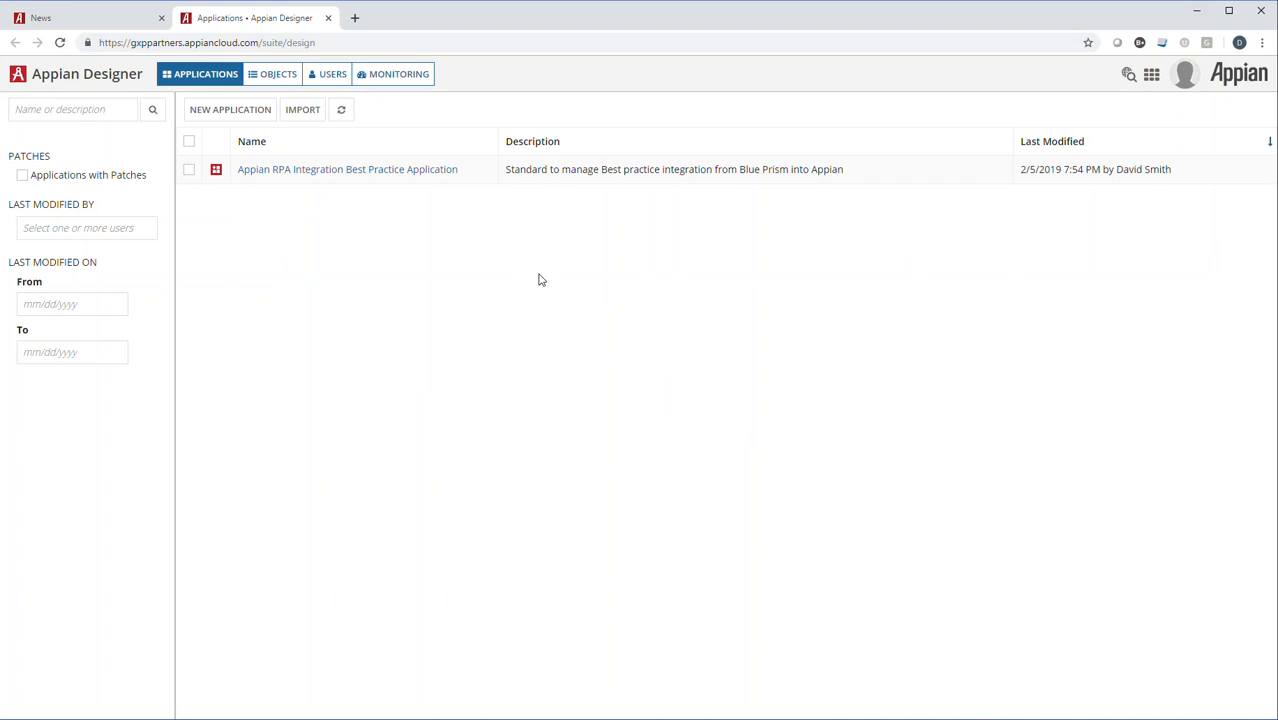
pyautogui.click(229, 110)
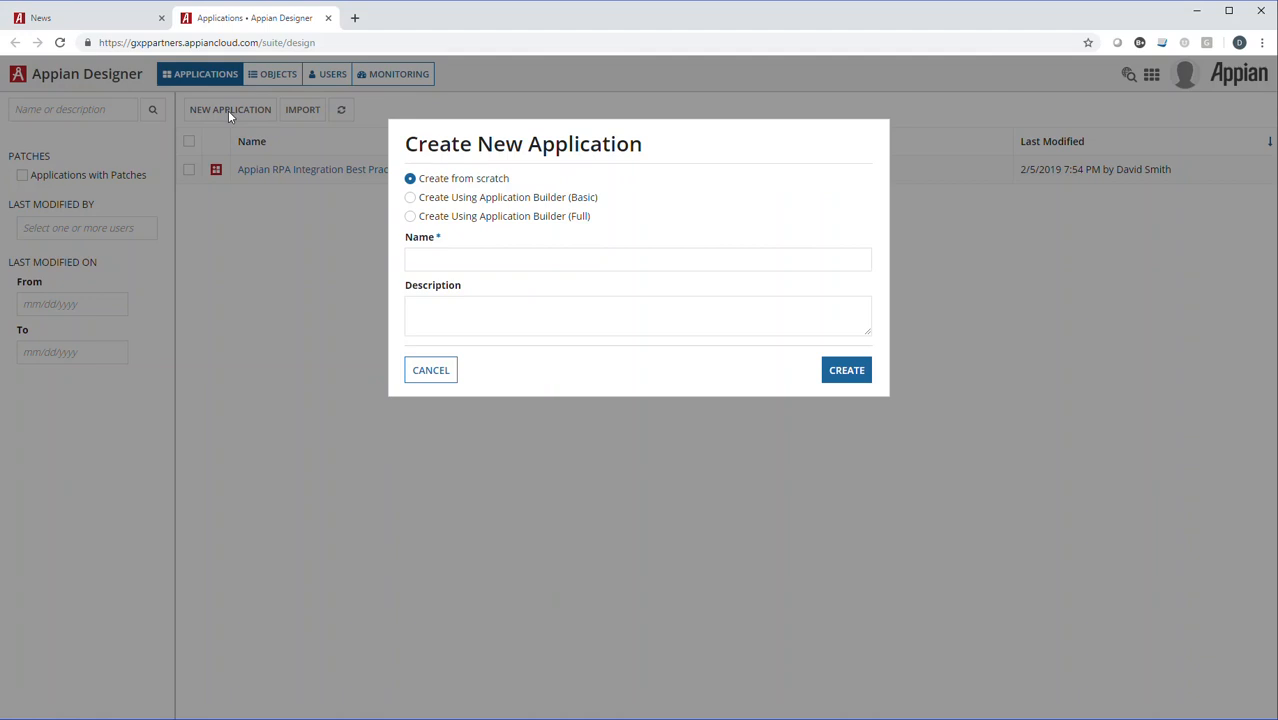
pyautogui.click(476, 222)
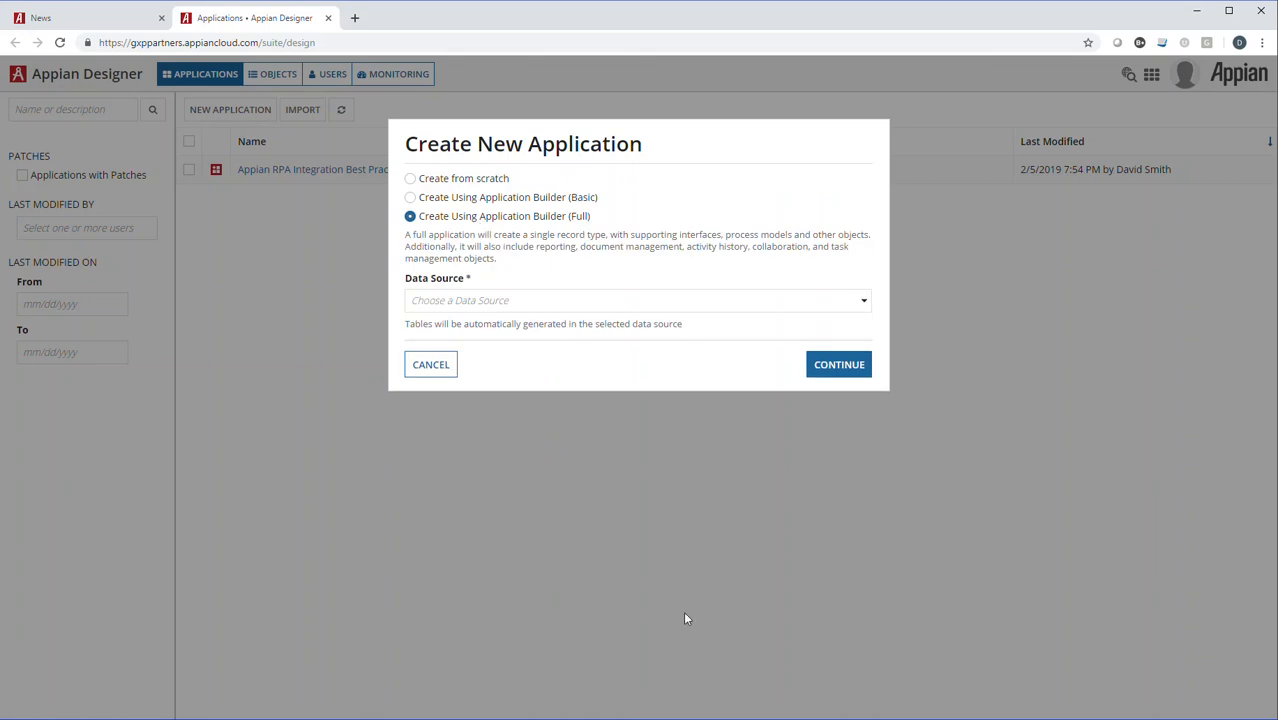
pyautogui.click(718, 303)
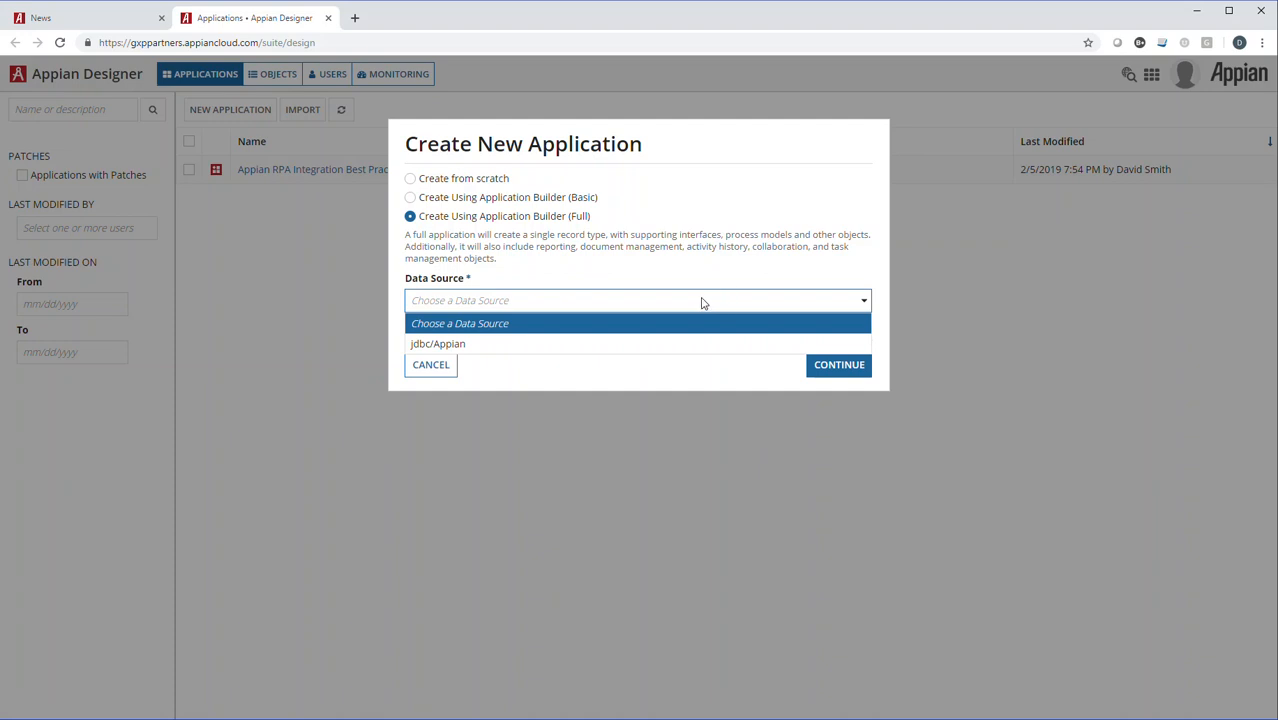
pyautogui.click(684, 347)
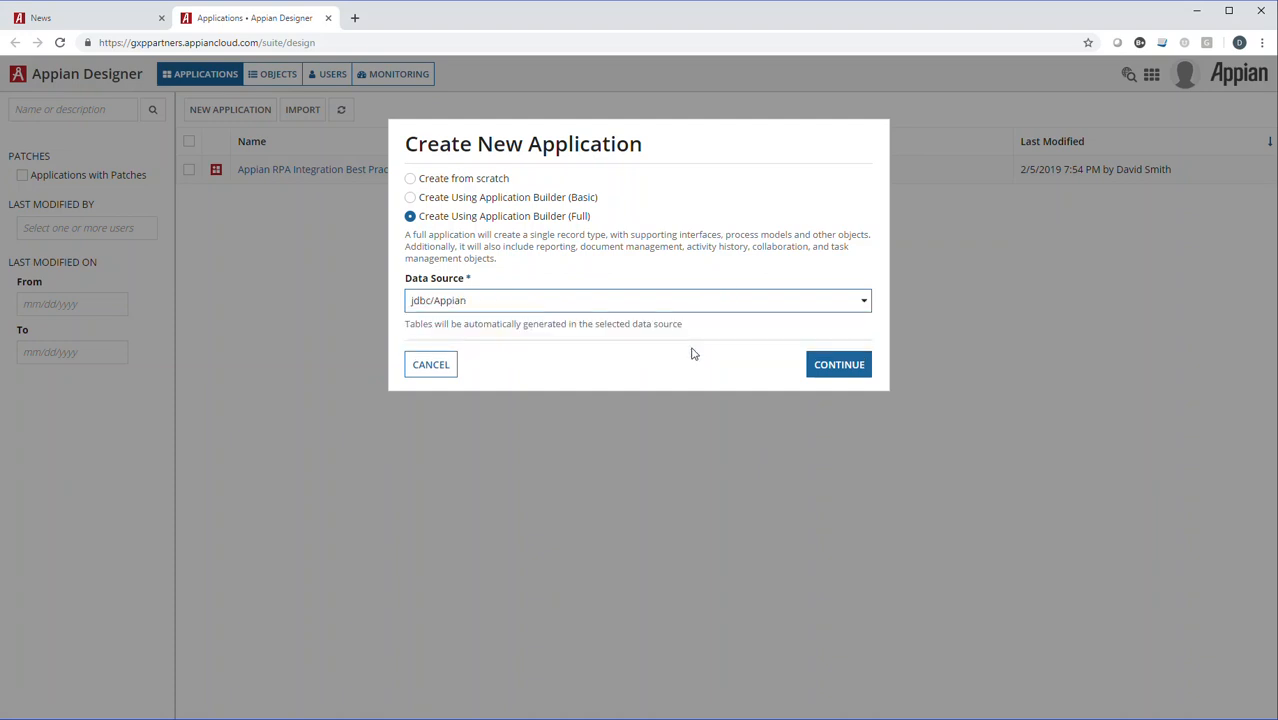
pyautogui.click(822, 372)
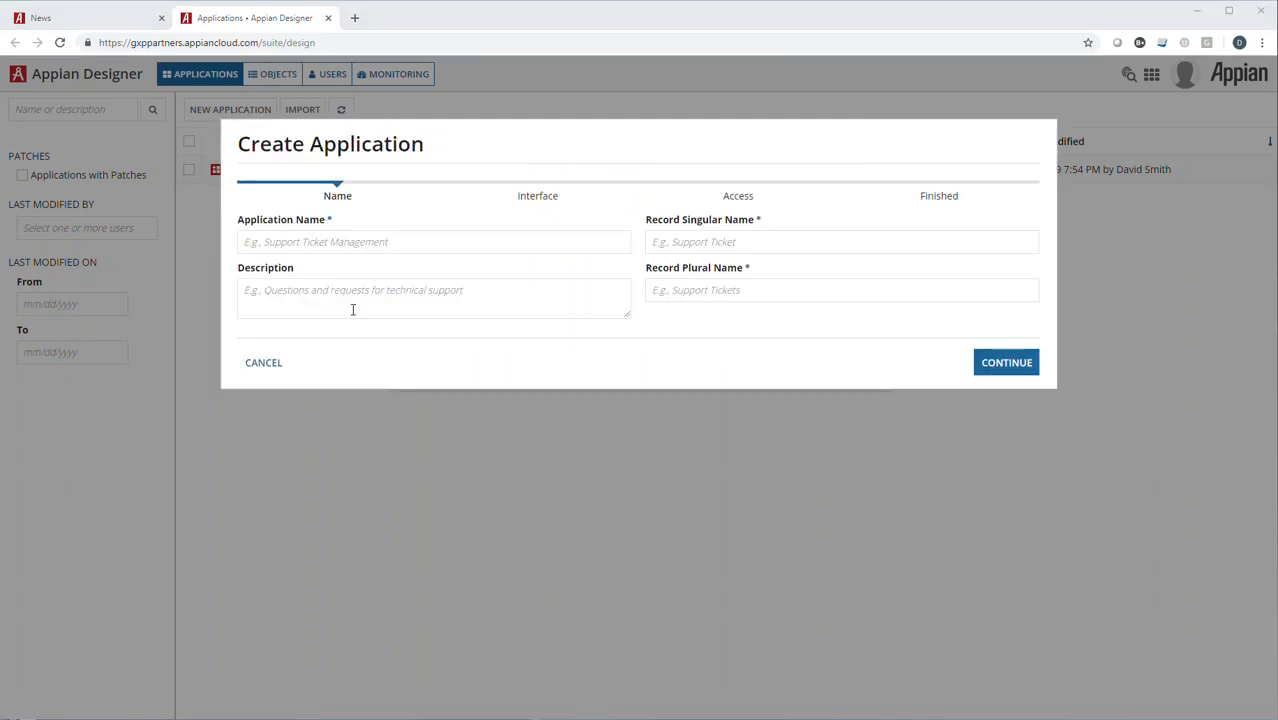
pyautogui.click(313, 242)
pyautogui.write('Vacation Request')
pyautogui.press('Tab')
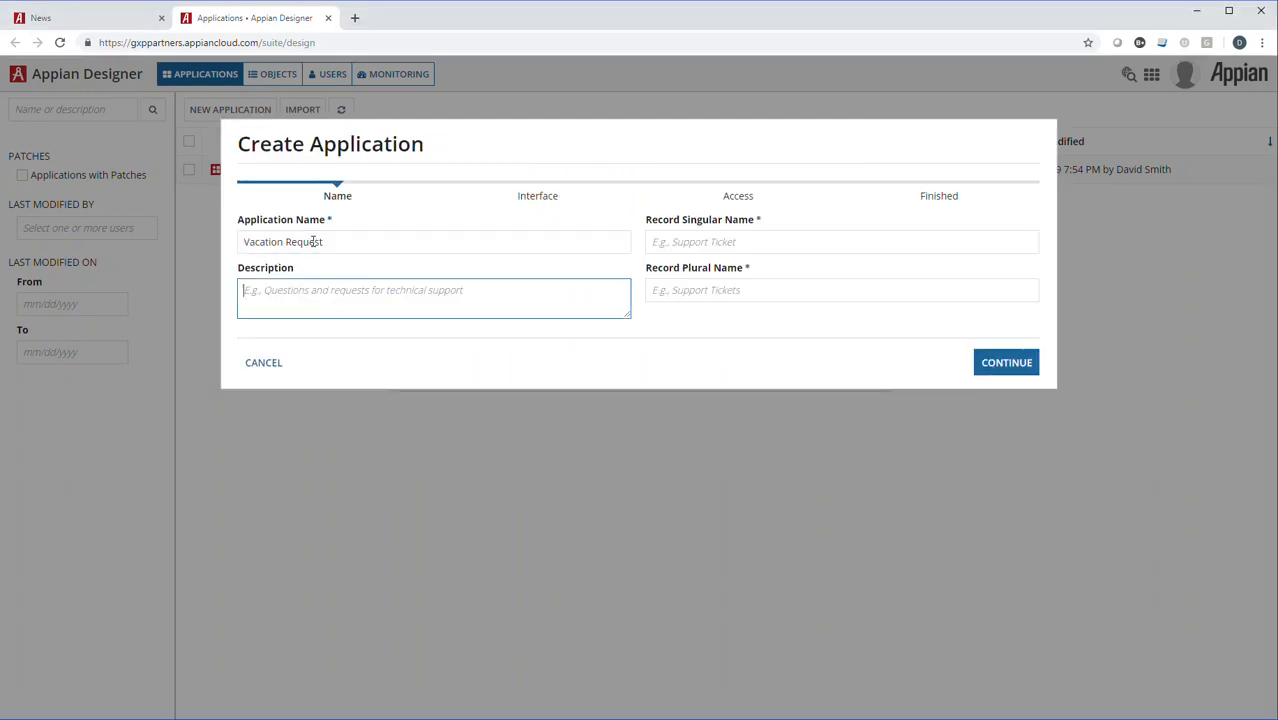
pyautogui.write('Vacation Request')
pyautogui.press('Tab')
pyautogui.write('Vacation Request')
pyautogui.press('Tab')
pyautogui.write('Vacation Requests')
pyautogui.click(1016, 366)
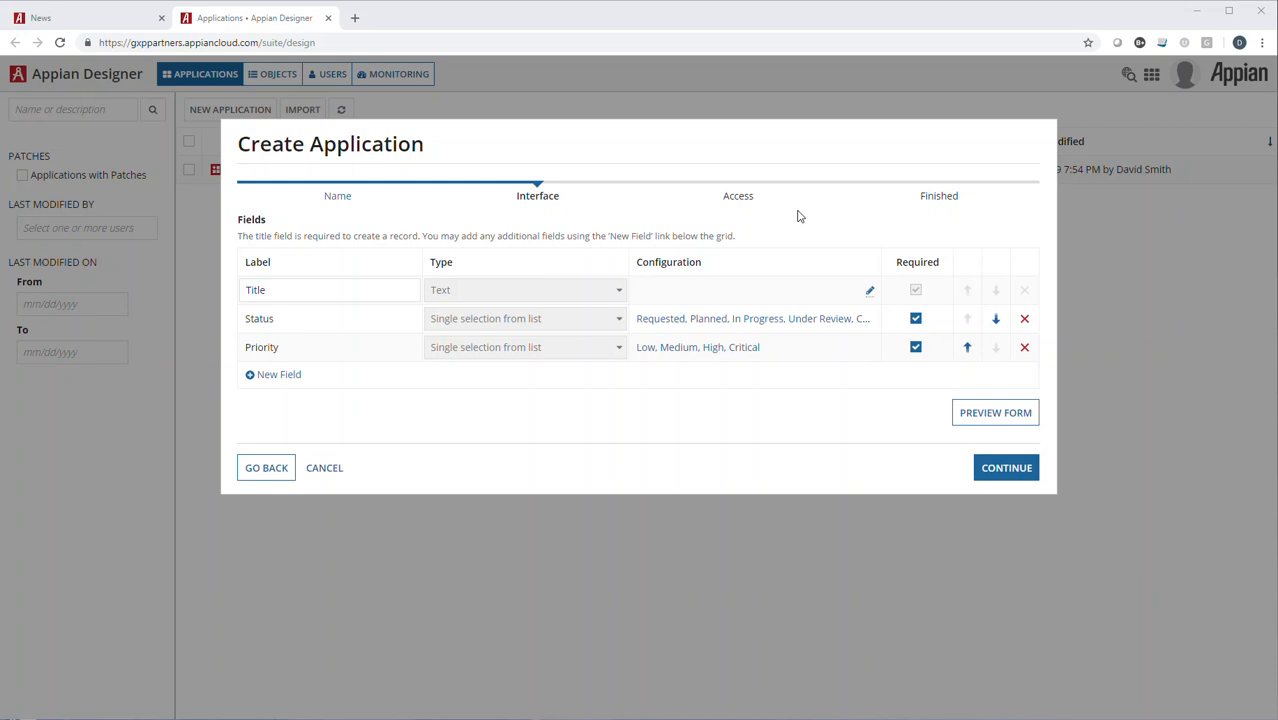
pyautogui.click(323, 468)
# Step: Create a new application from scratch with "Purchase Request Application" as both its name and description
pyautogui.click(233, 111)
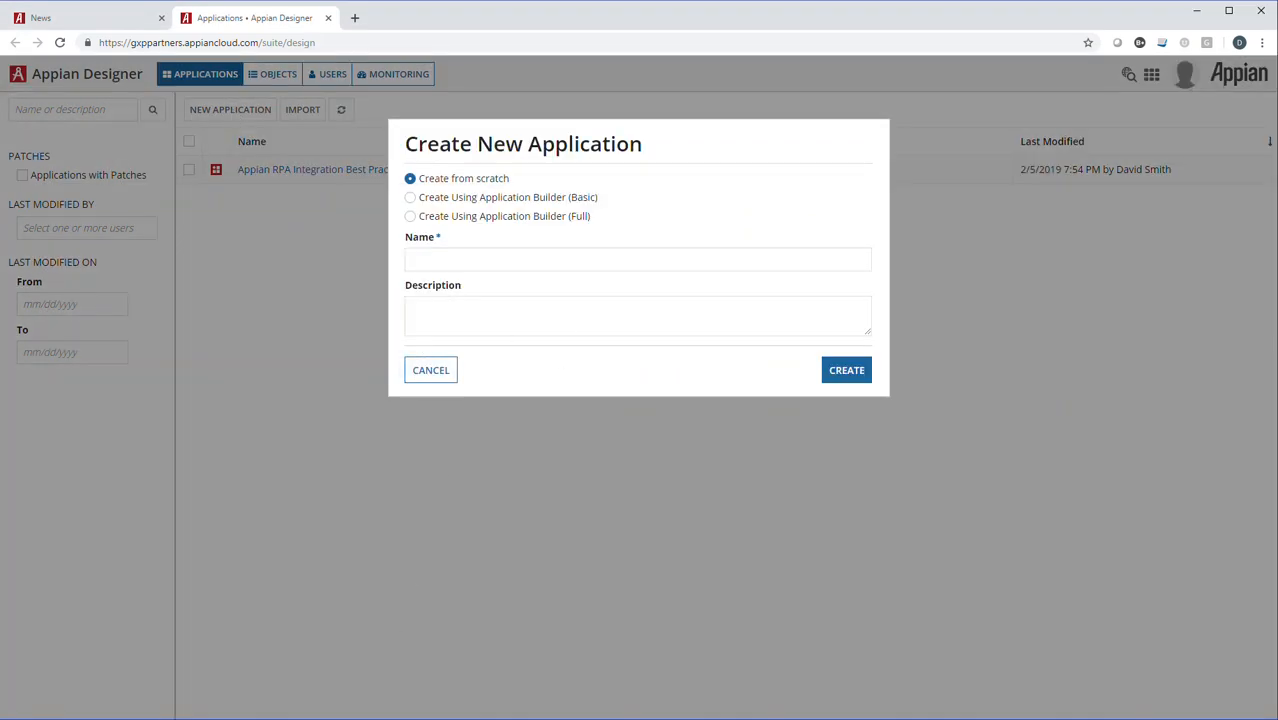
pyautogui.click(435, 264)
pyautogui.write('Purchase Request Application')
pyautogui.press('Tab')
pyautogui.write('Purchase Request Application')
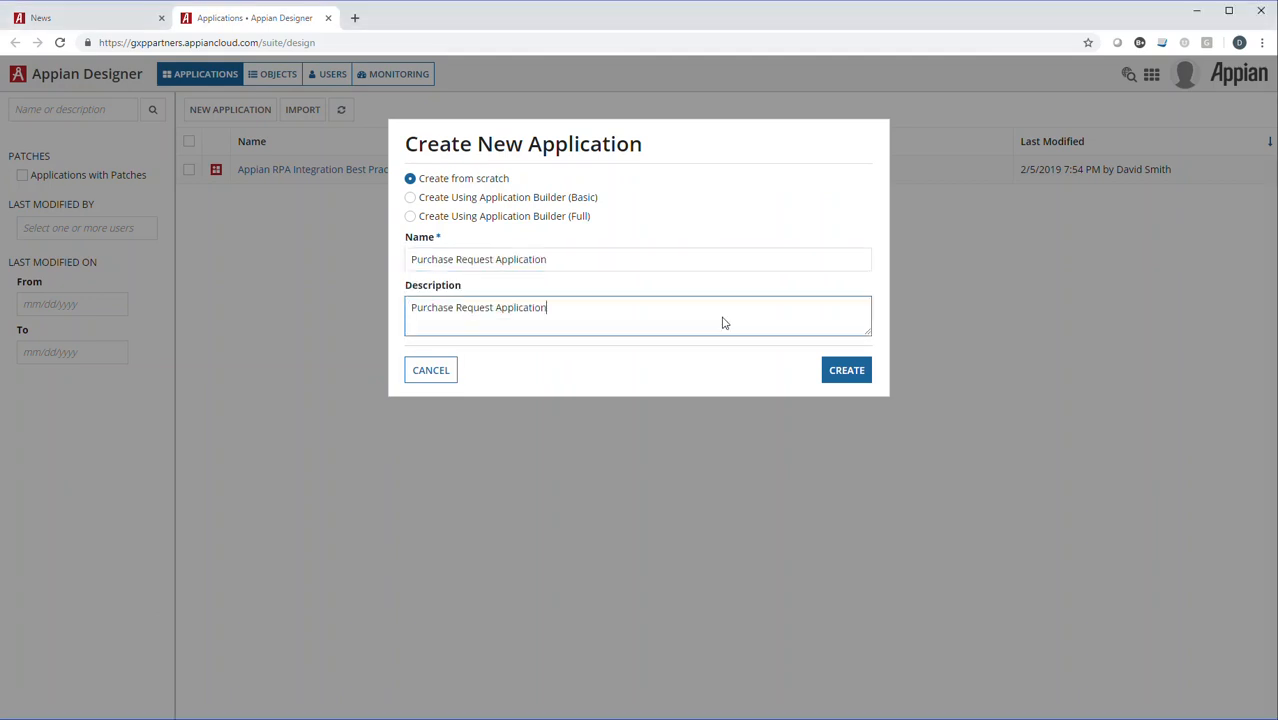
pyautogui.click(857, 374)
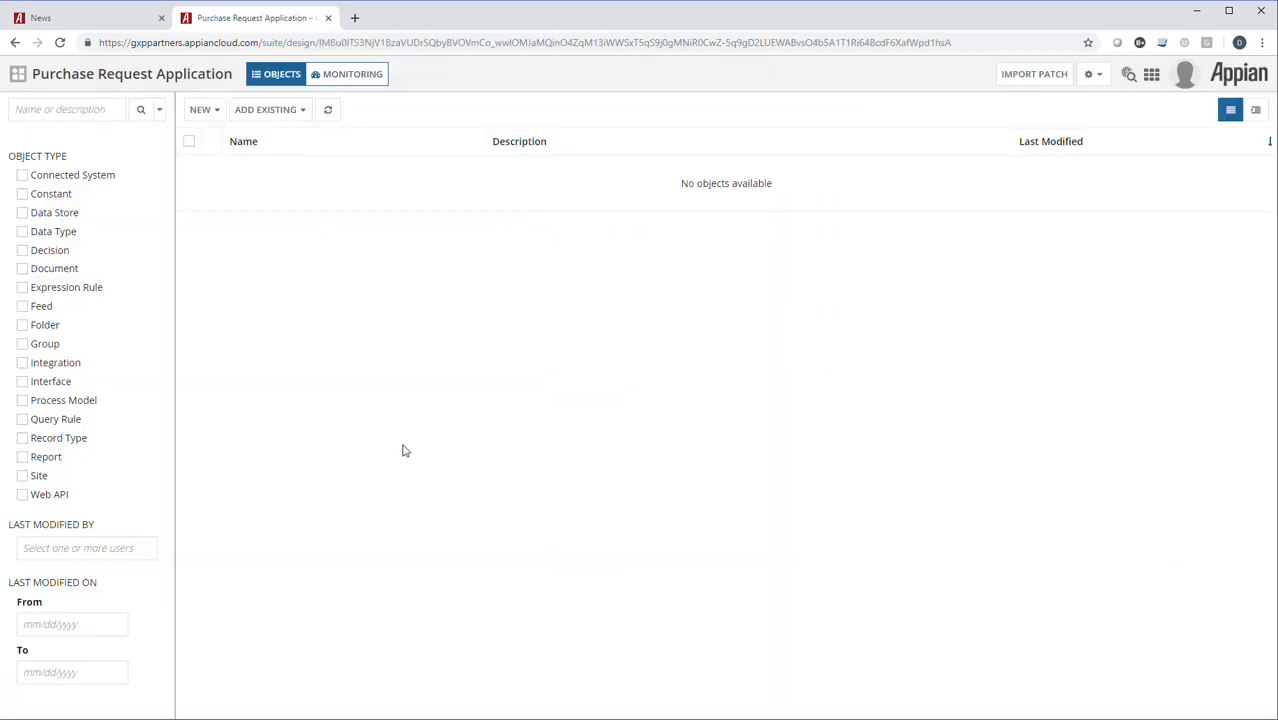
# Step: Create a process model with PUR_Request_Process as name and description, saved in the DEV folder
pyautogui.click(208, 112)
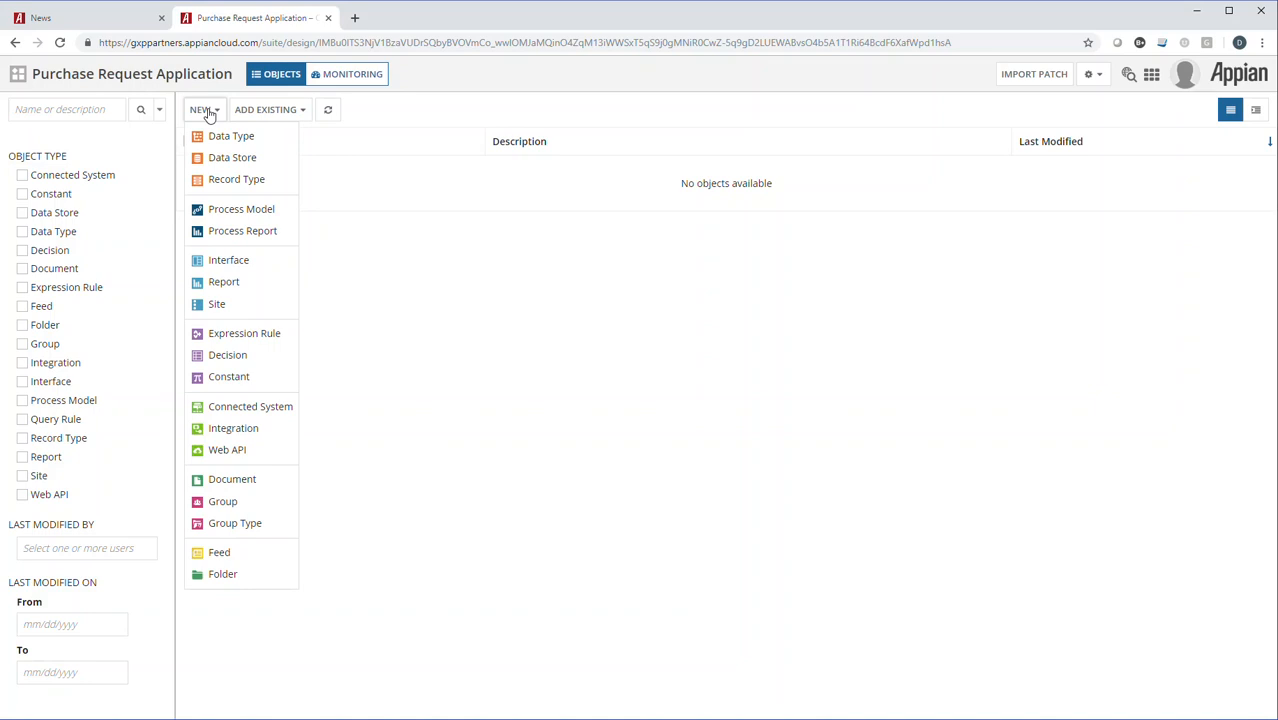
pyautogui.click(245, 210)
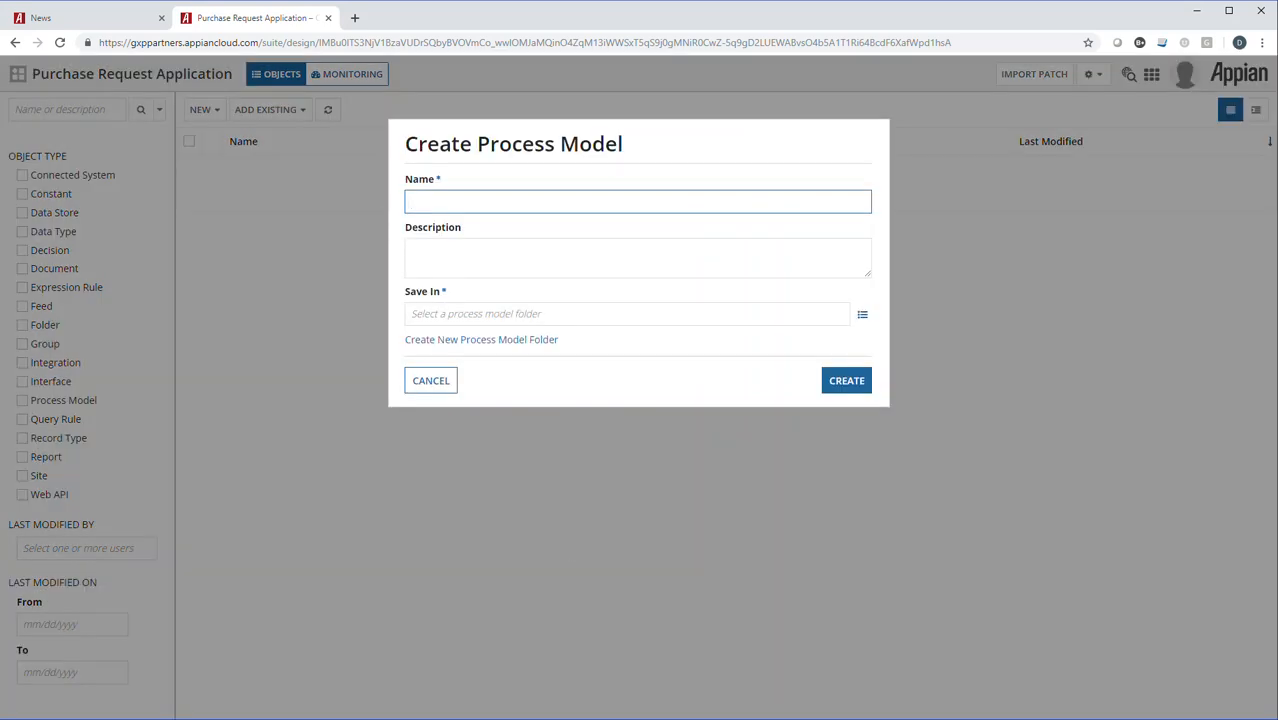
pyautogui.click(466, 205)
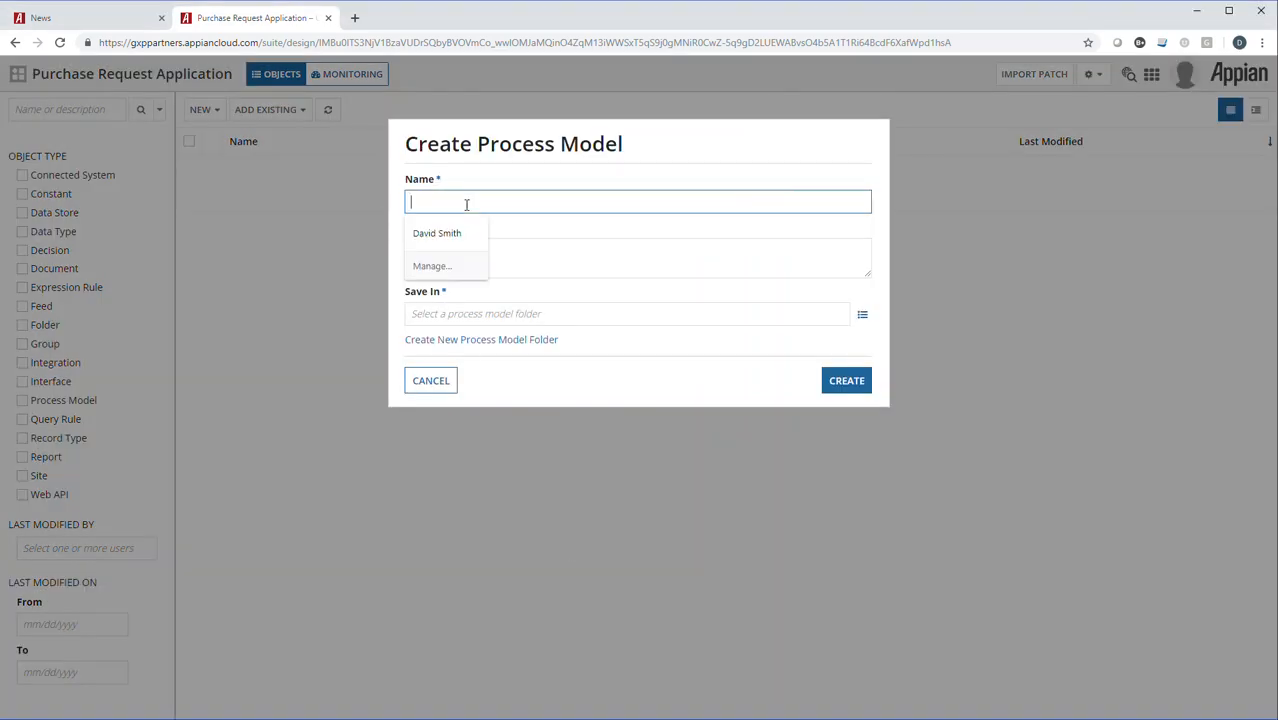
pyautogui.write('PUR_Request_Process')
pyautogui.press('Tab')
pyautogui.write('PUR_Request_Process')
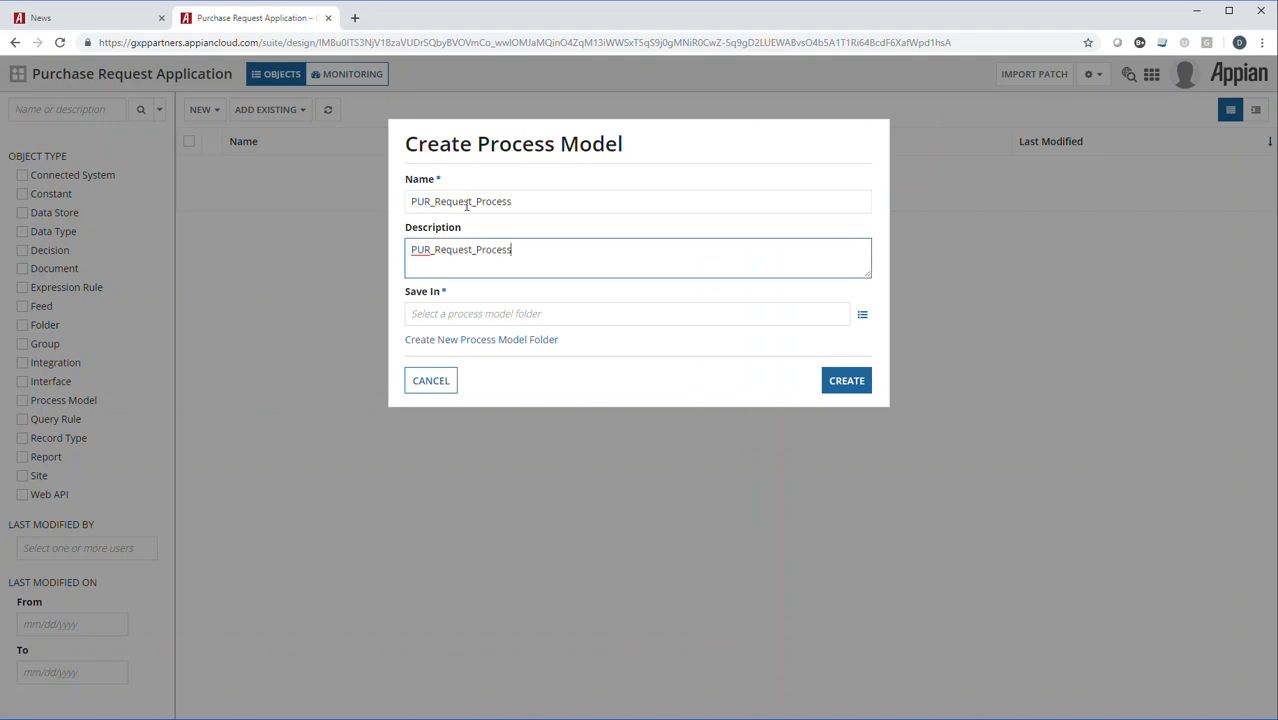
pyautogui.click(862, 314)
pyautogui.click(413, 222)
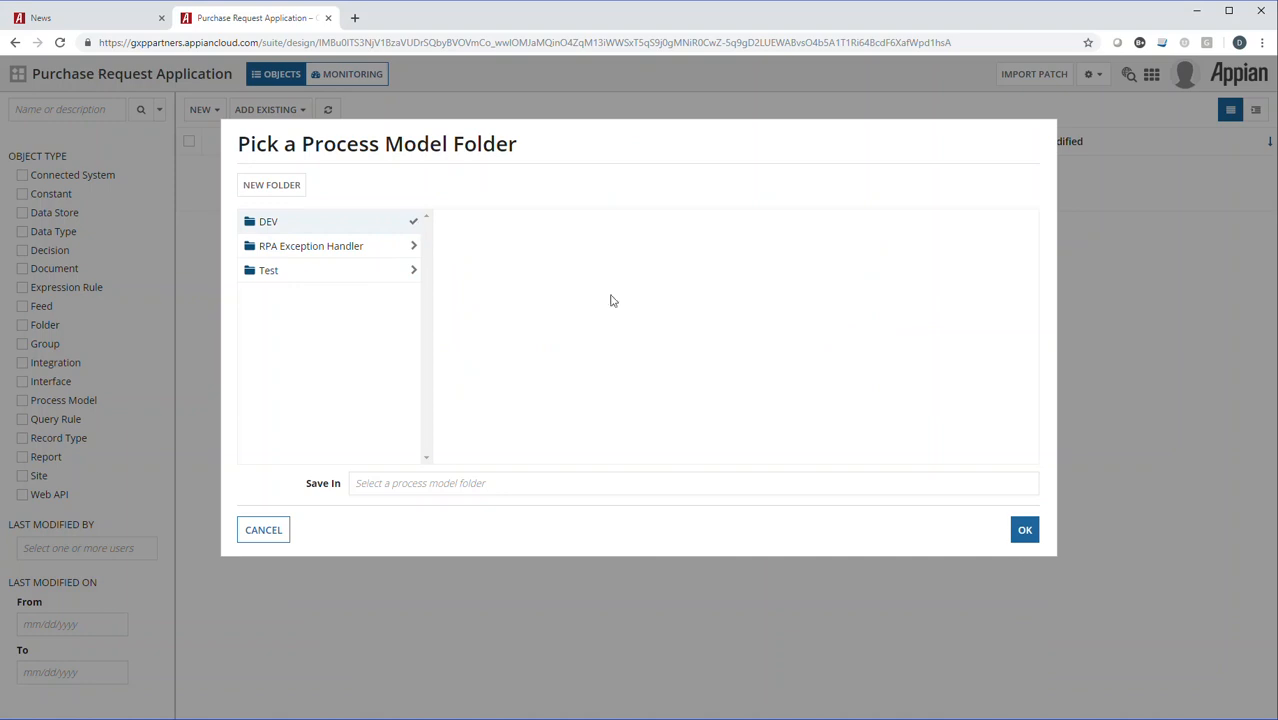
pyautogui.click(1025, 530)
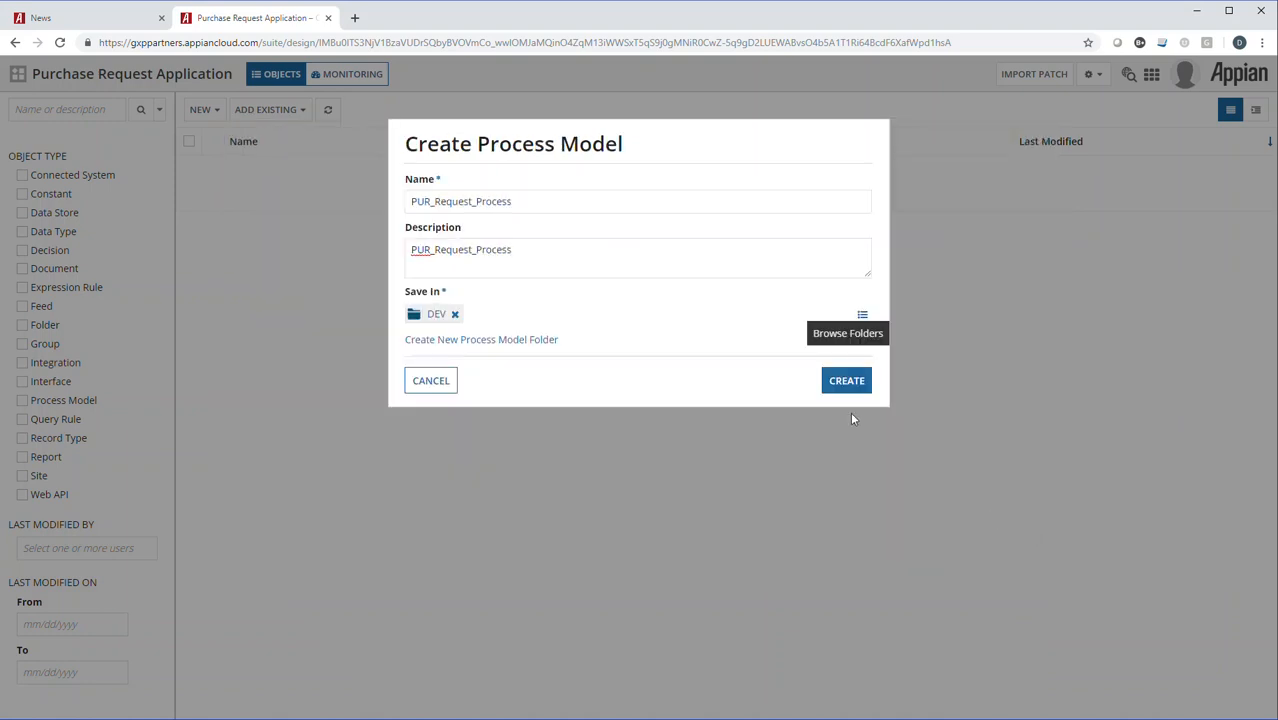
pyautogui.click(846, 382)
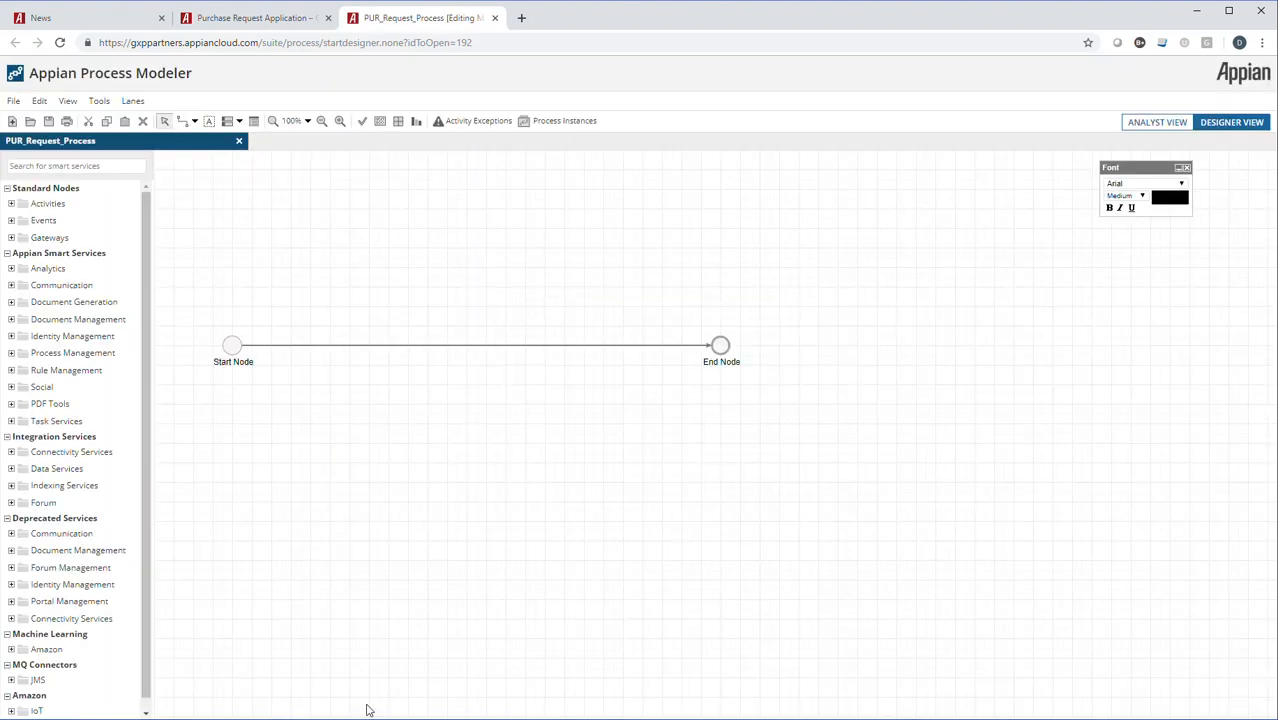
# Step: Insert a User Input Task on the flow between the Start Node and the End Node
pyautogui.click(11, 204)
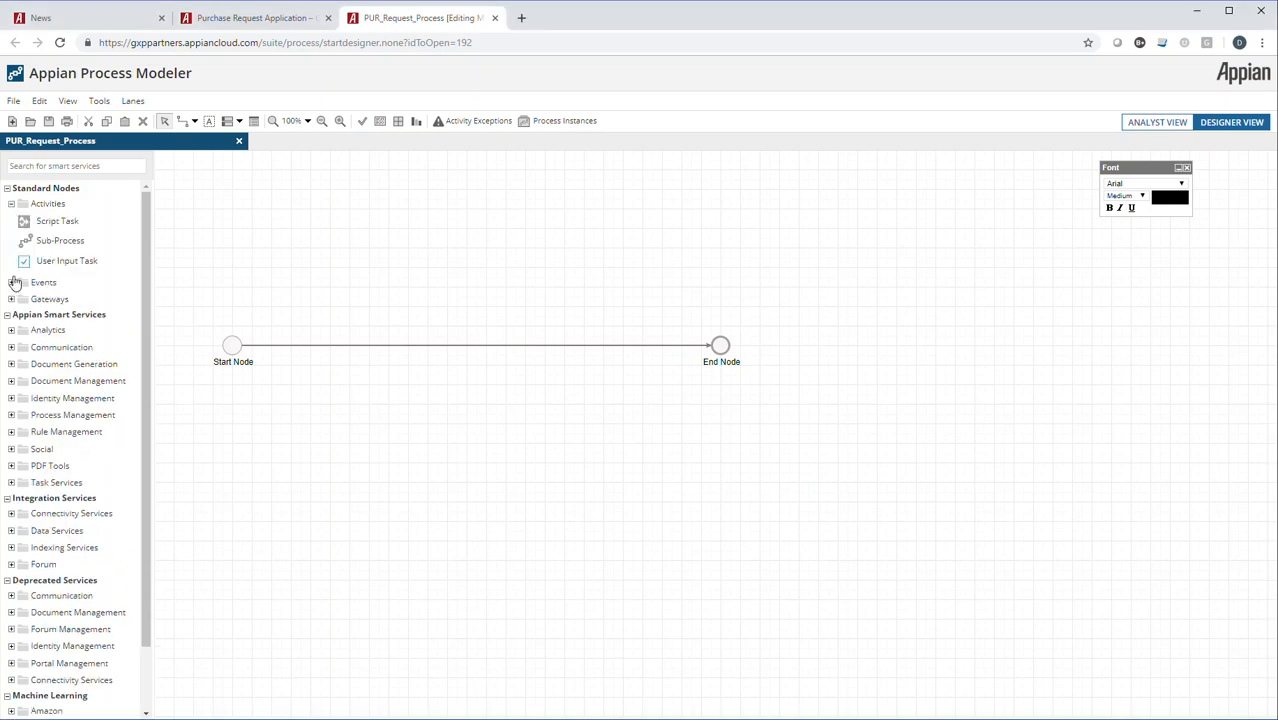
pyautogui.click(11, 283)
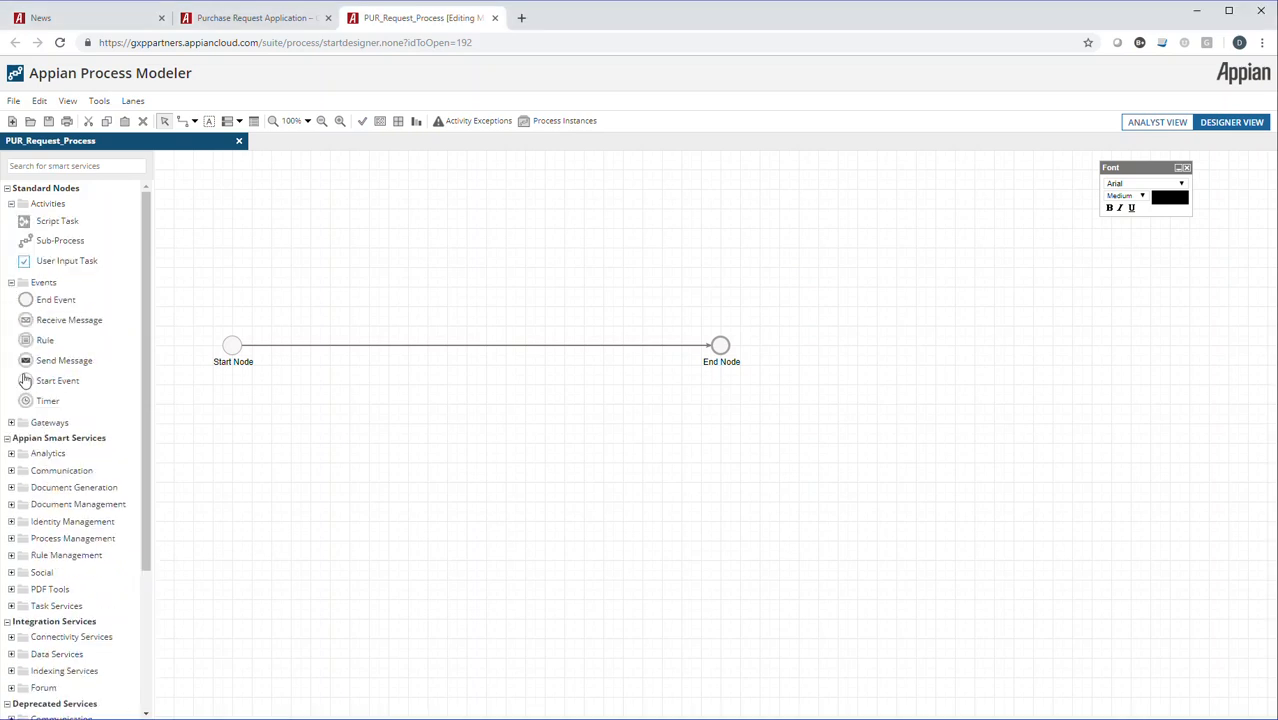
pyautogui.click(11, 423)
pyautogui.moveTo(29, 263); pyautogui.dragTo(332, 347)
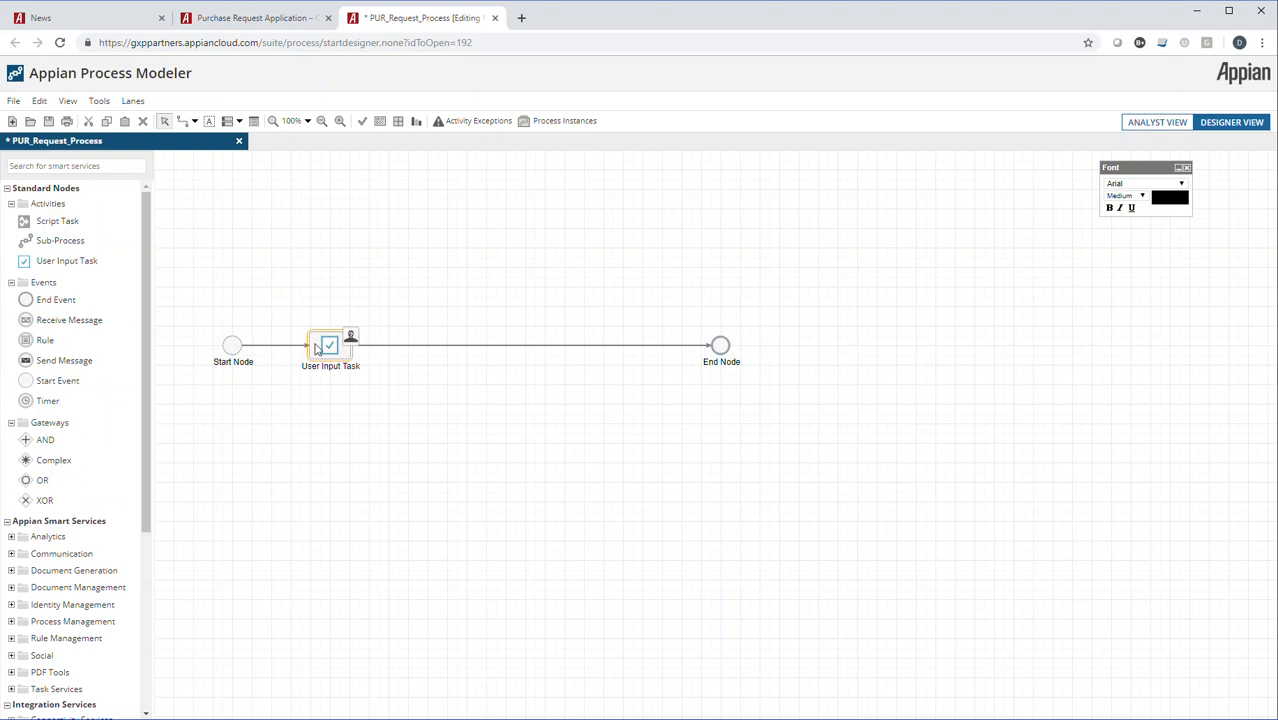
# Step: Move the Start Node, User Input Task and End Node up into one horizontal row near the canvas's upper edge
pyautogui.moveTo(232, 346); pyautogui.dragTo(230, 209)
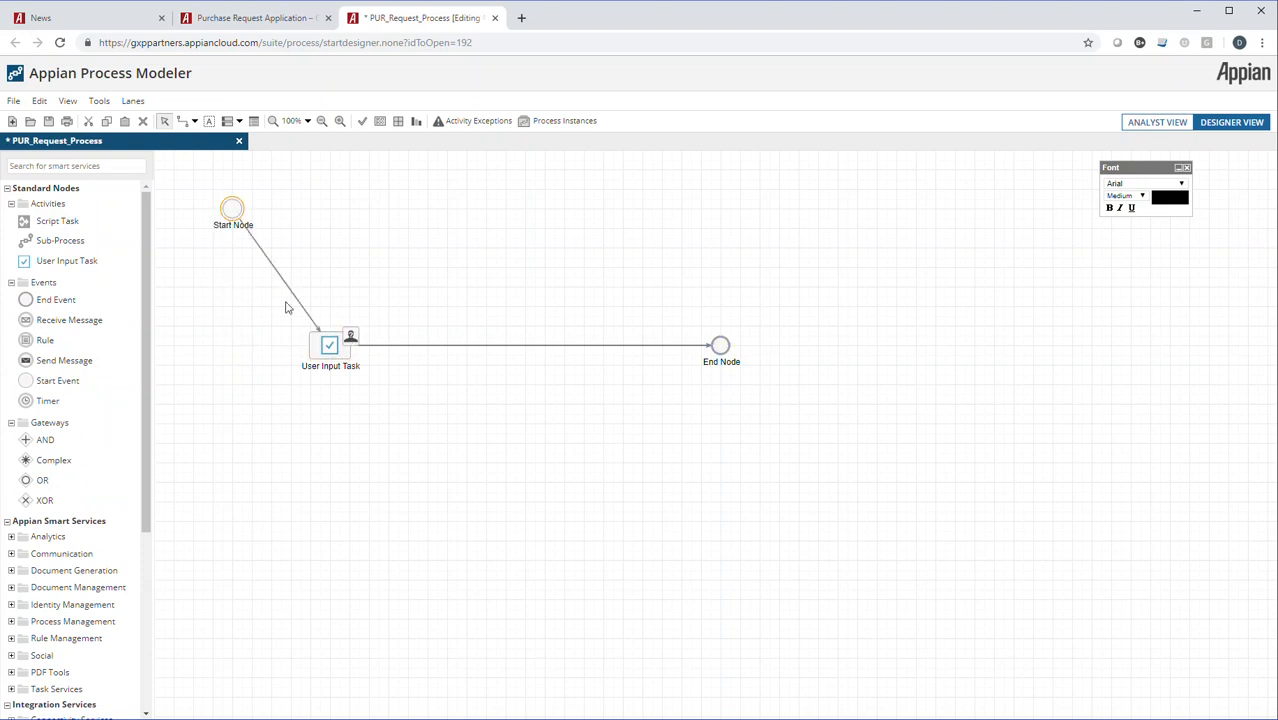
pyautogui.moveTo(328, 348); pyautogui.dragTo(350, 208)
pyautogui.moveTo(720, 345); pyautogui.dragTo(700, 210)
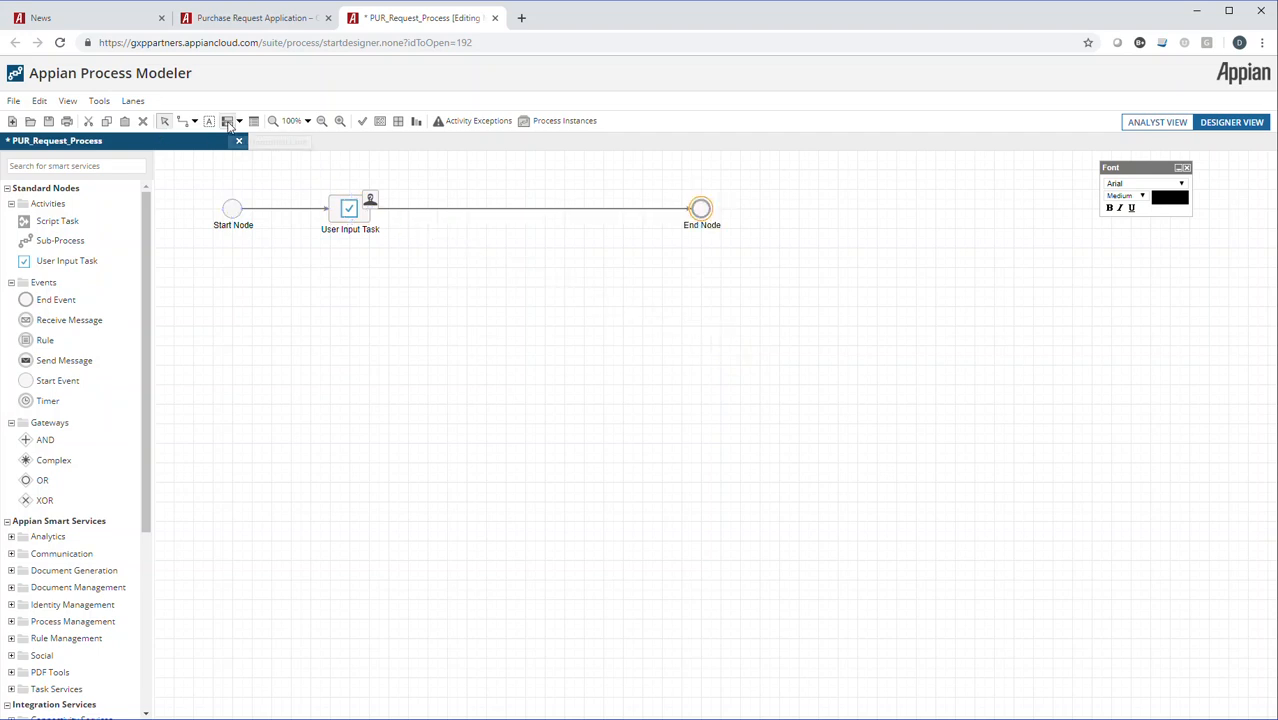
# Step: Add three horizontal swimlanes to the process model
pyautogui.click(227, 121)
pyautogui.click(228, 121)
pyautogui.click(228, 121)
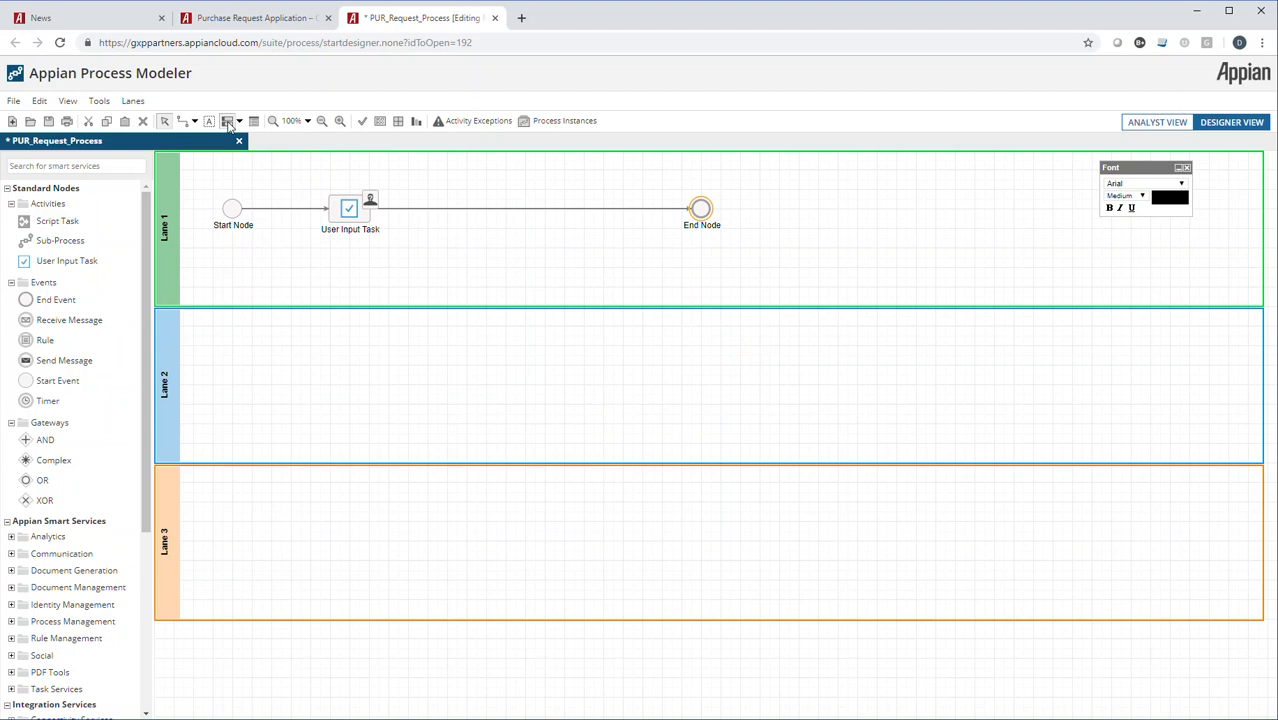
# Step: Rename the first swimlane, which holds the process nodes, as Employee
pyautogui.doubleClick(167, 230)
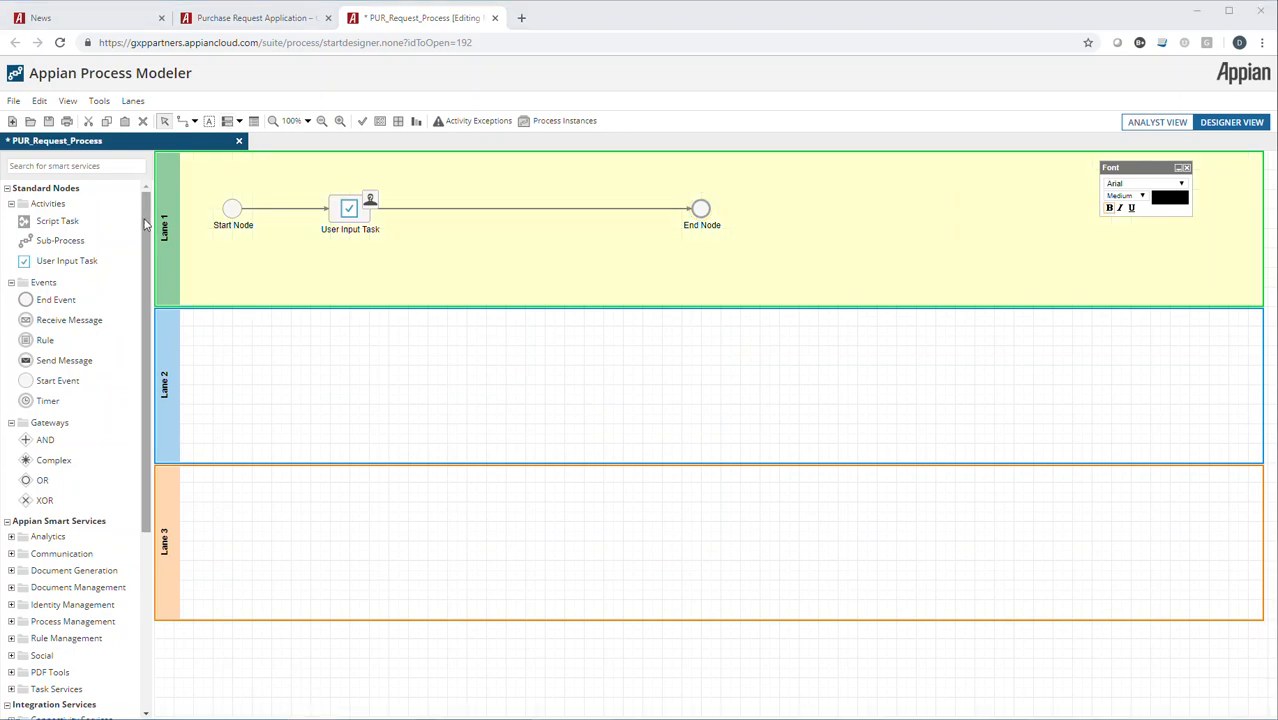
pyautogui.click(259, 233)
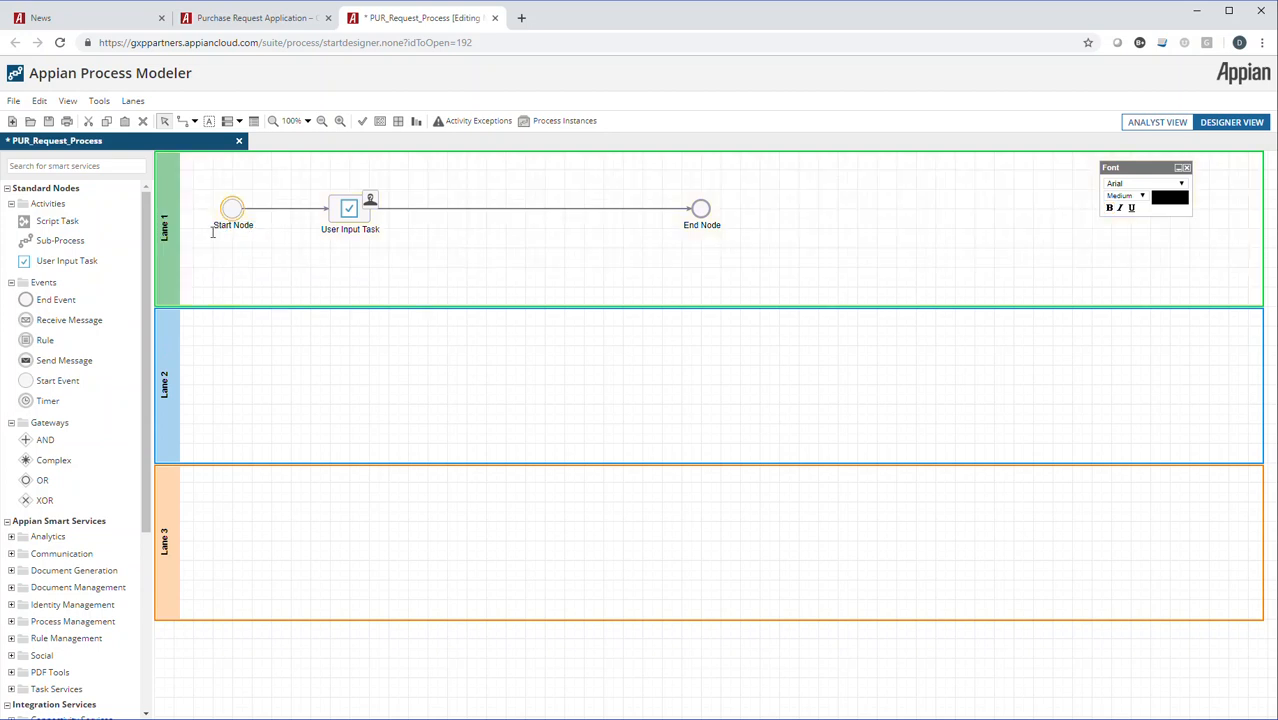
pyautogui.click(160, 232)
pyautogui.doubleClick(164, 240)
pyautogui.tripleClick(649, 347)
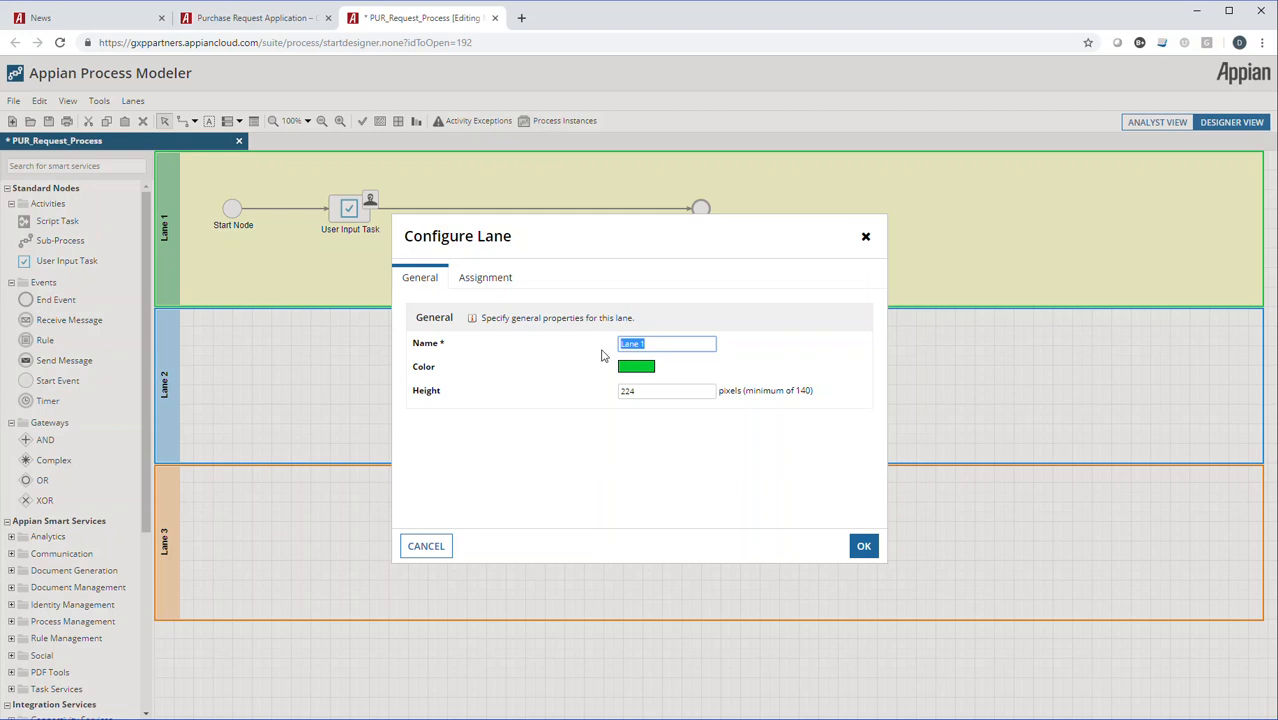
pyautogui.write('Employee')
pyautogui.click(867, 549)
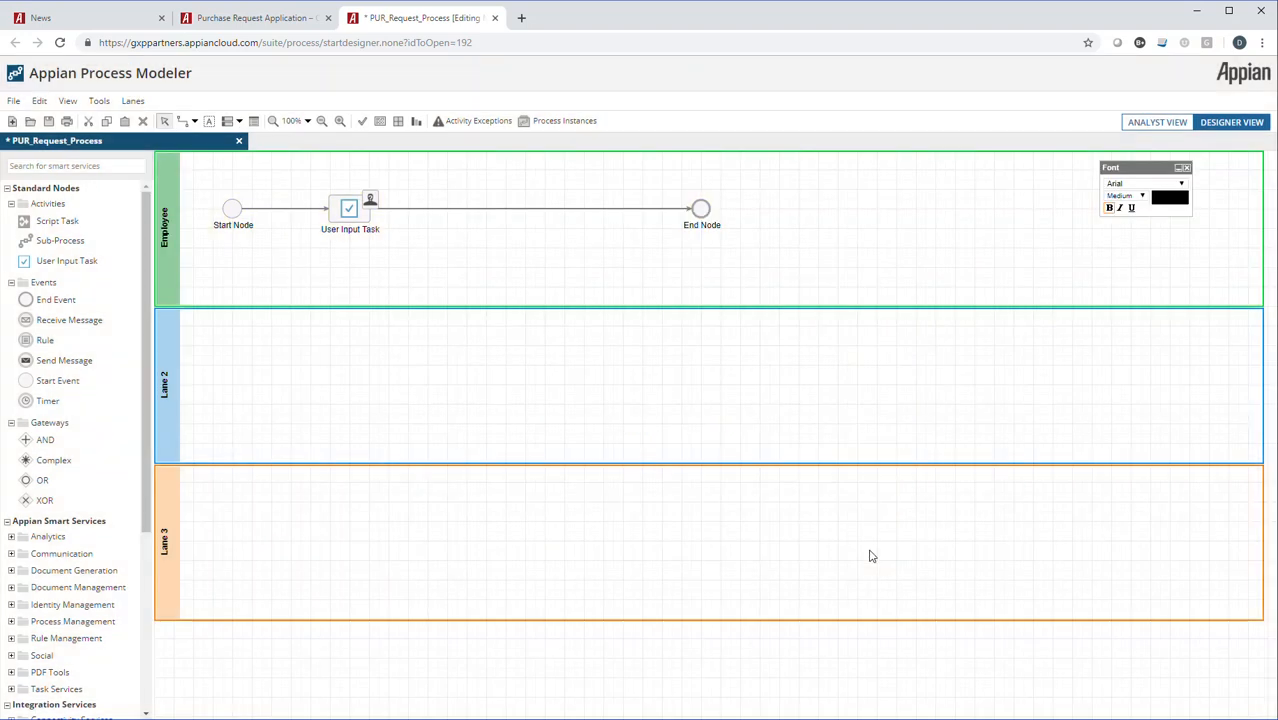
# Step: Rename the second swimlane as Supervisor
pyautogui.click(168, 402)
pyautogui.doubleClick(167, 393)
pyautogui.doubleClick(239, 386)
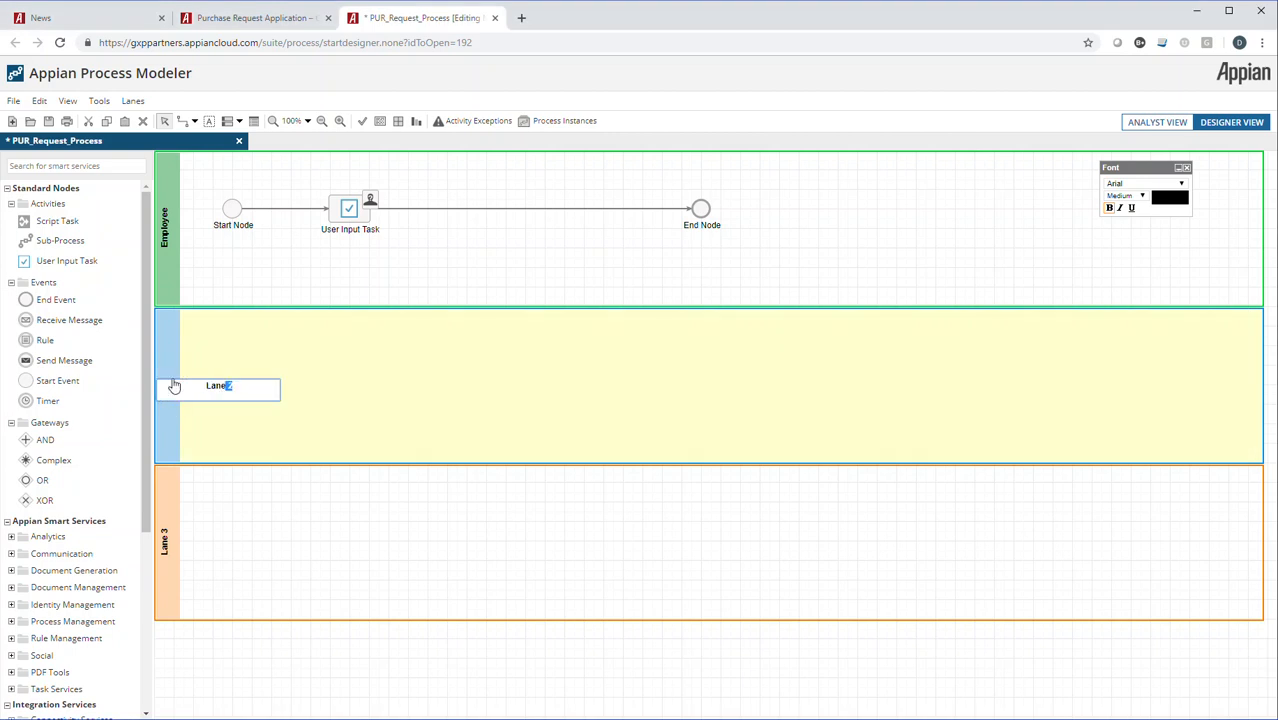
pyautogui.hotkey('ctrl', 'a')
pyautogui.write('Supervisor')
pyautogui.click(559, 388)
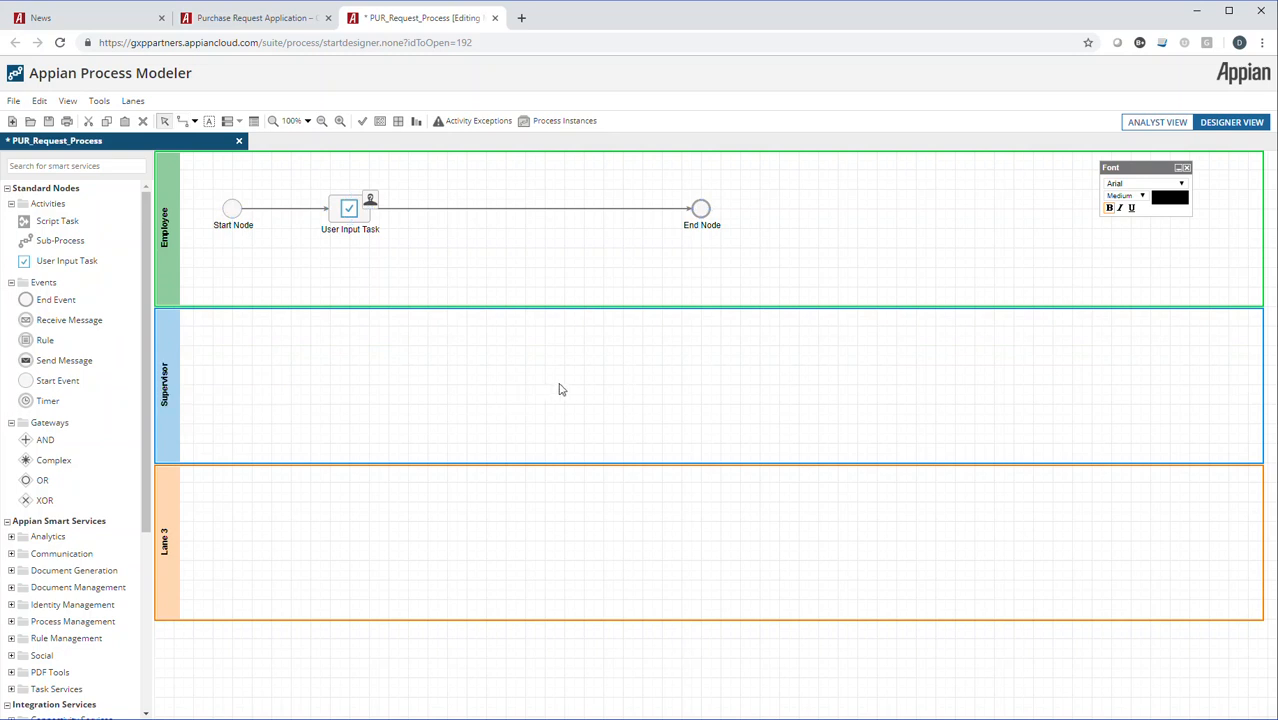
# Step: Rename the third swimlane as Accounting
pyautogui.doubleClick(168, 551)
pyautogui.hotkey('ctrl', 'a')
pyautogui.write('Accounting')
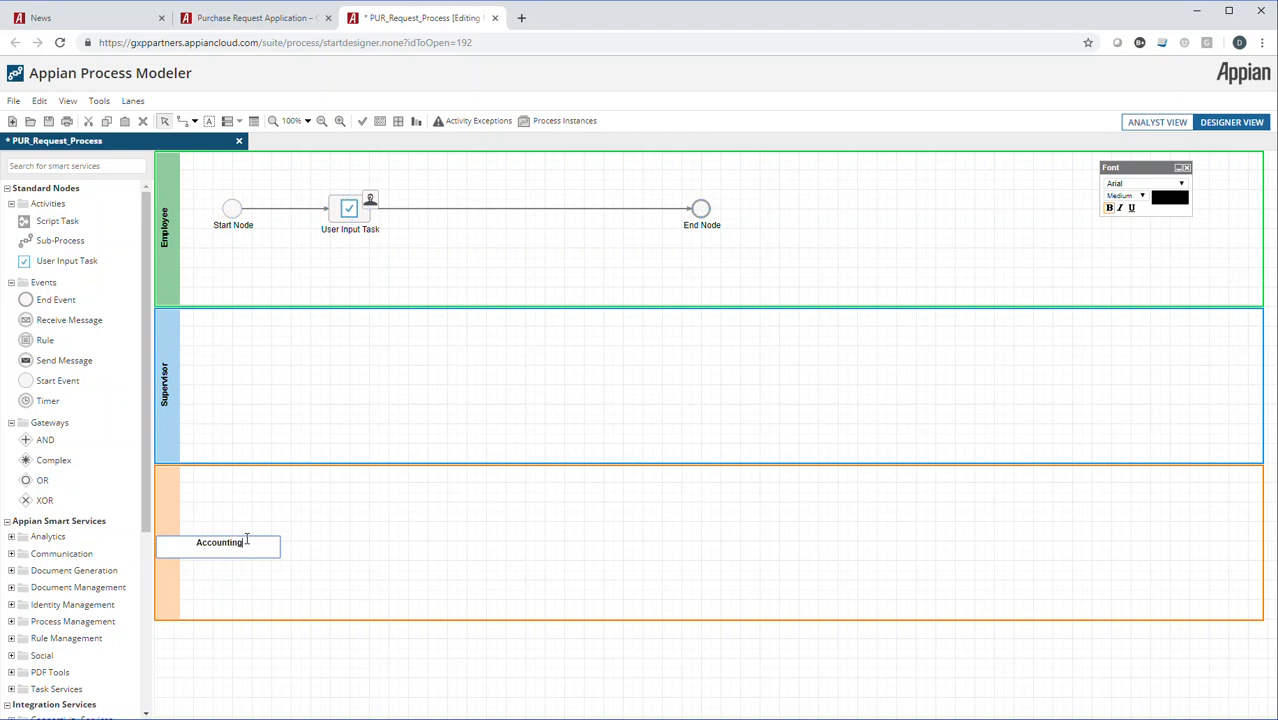
pyautogui.press('Return')
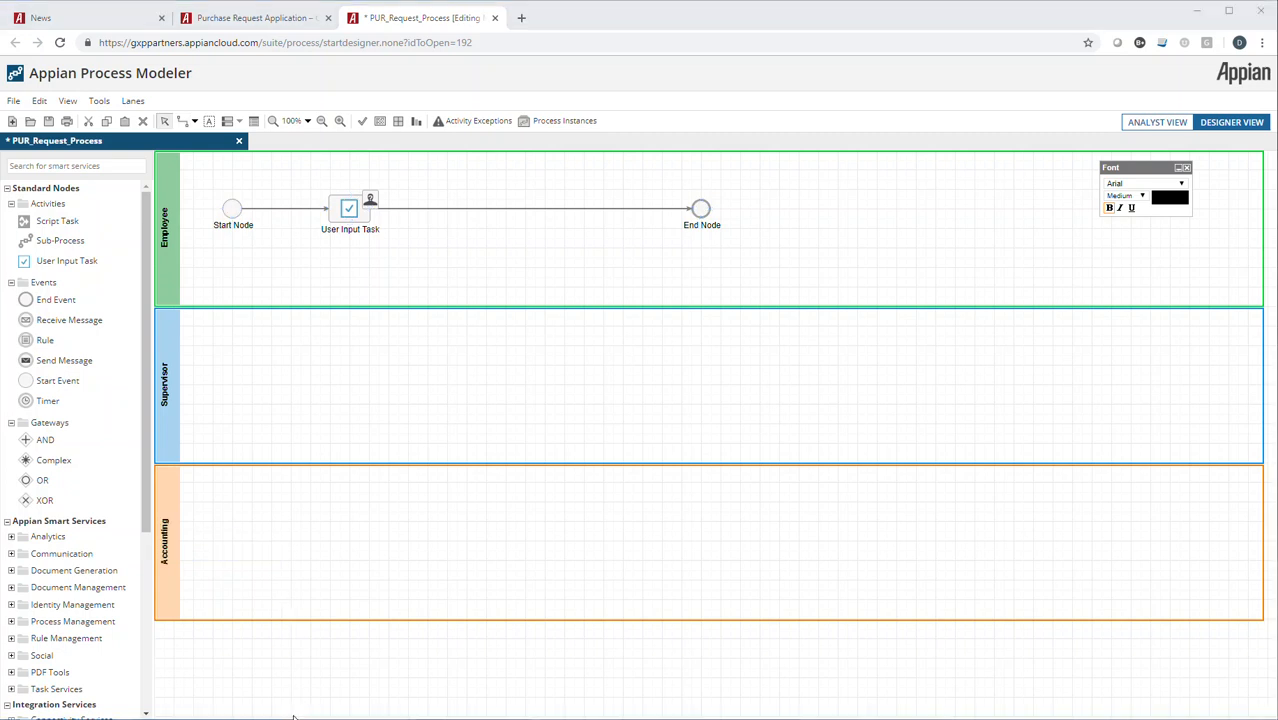
# Step: Create an interface for the User Input Task's form, with PUR_Request_Form as name and description, saved in the Development folder
pyautogui.rightClick(349, 209)
pyautogui.click(391, 310)
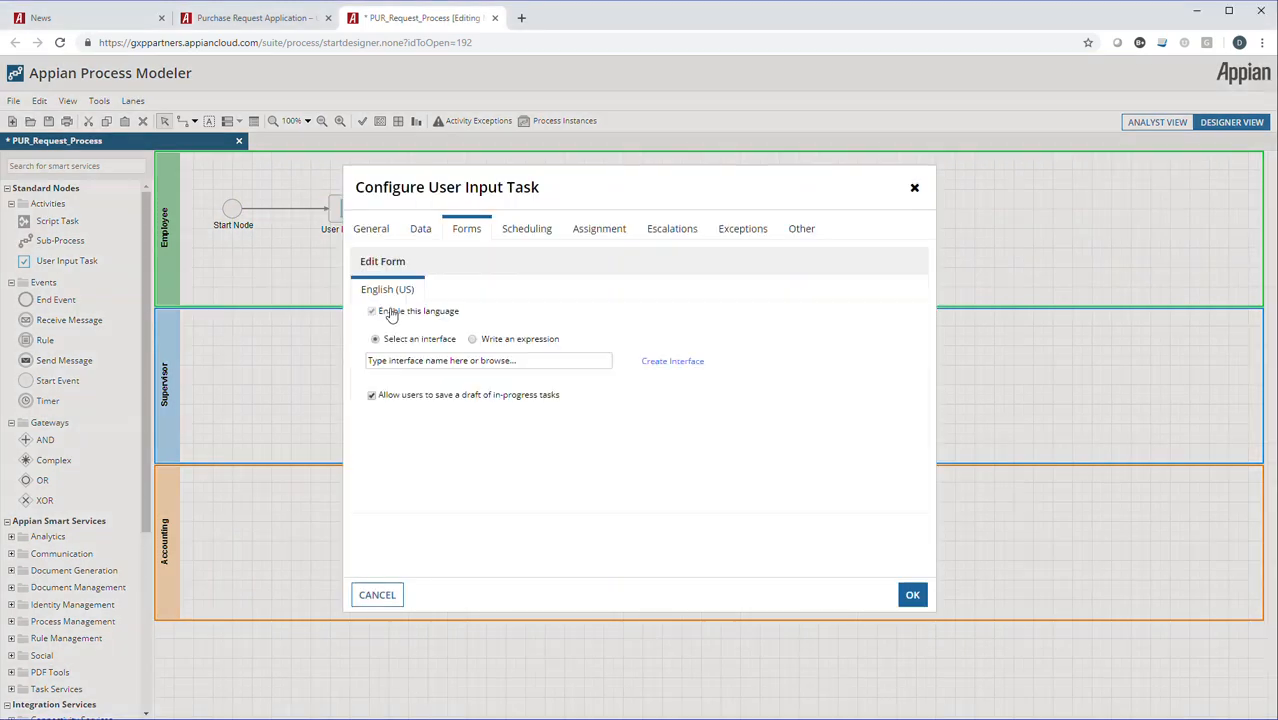
pyautogui.click(670, 363)
pyautogui.click(608, 283)
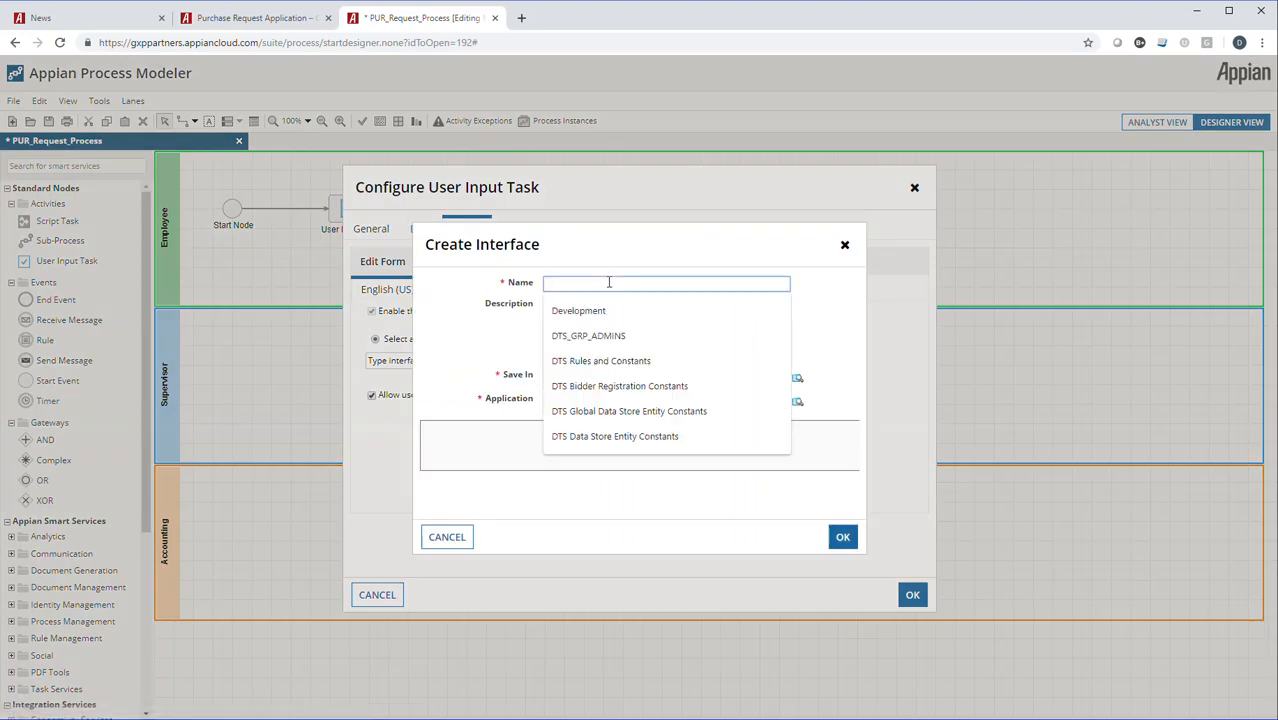
pyautogui.write('PUR_Request_Form')
pyautogui.click(566, 314)
pyautogui.write('PUR_Request_Form')
pyautogui.click(797, 378)
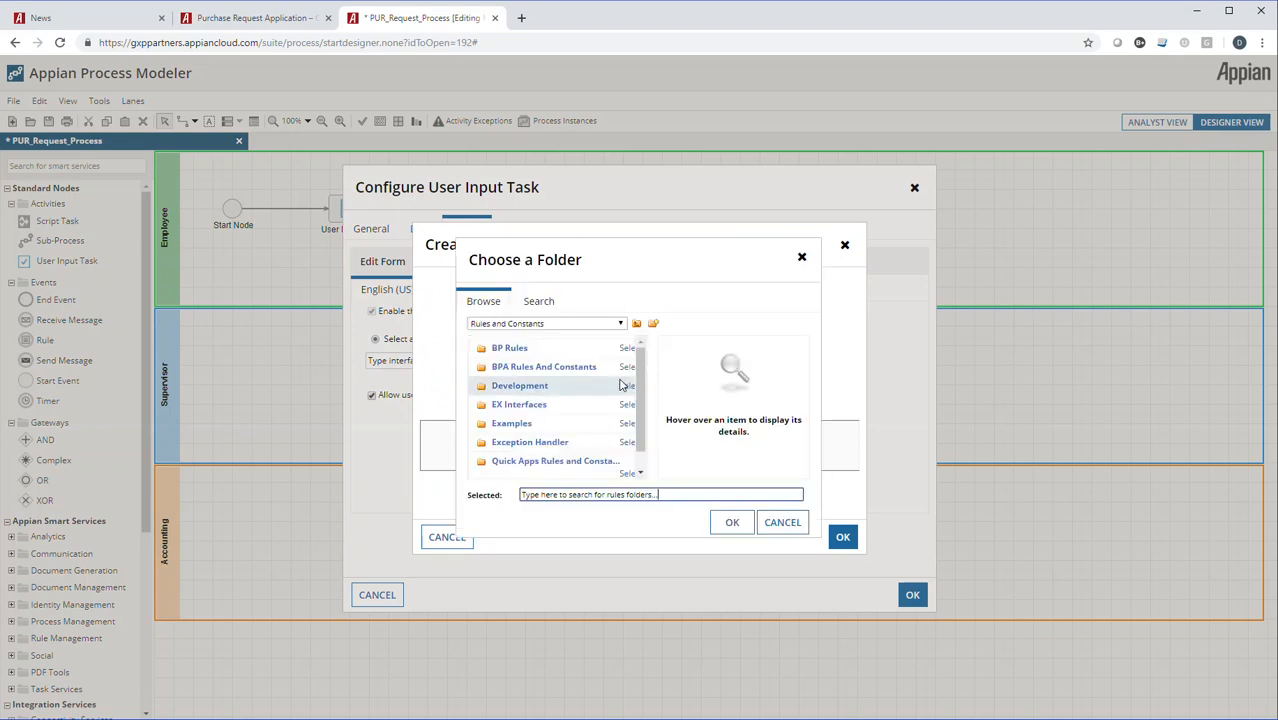
pyautogui.click(627, 386)
pyautogui.click(730, 523)
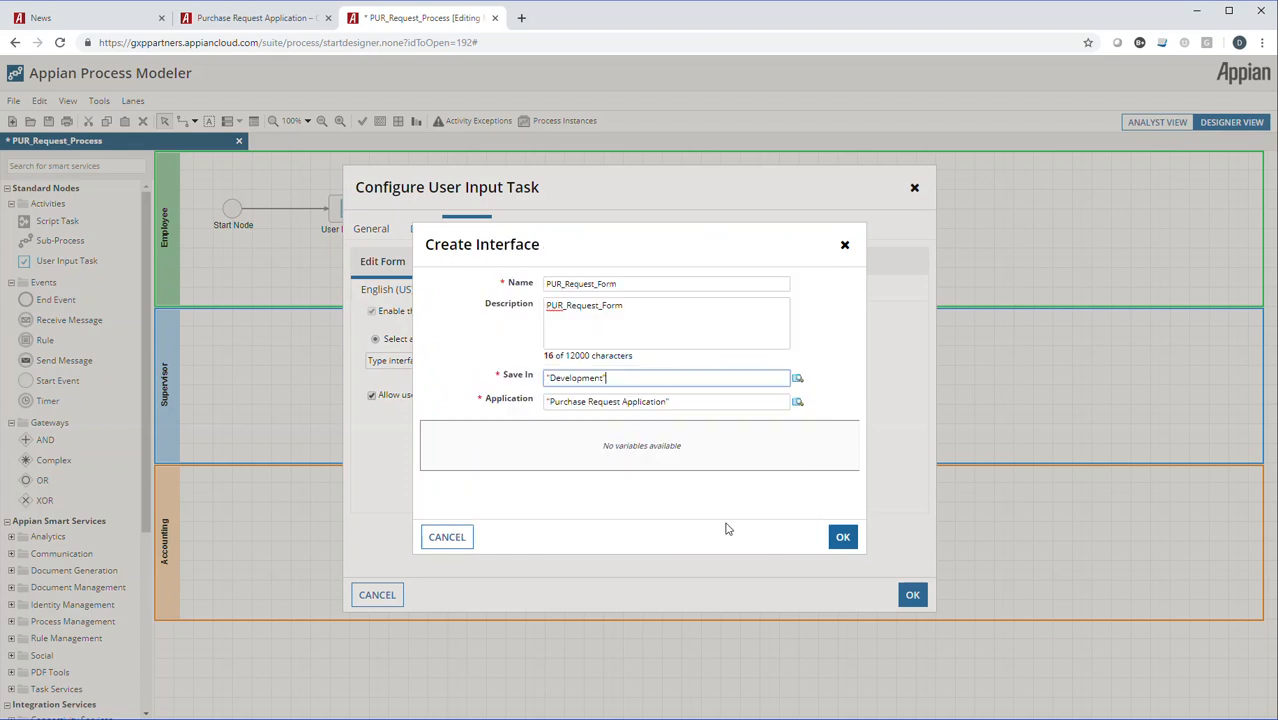
pyautogui.click(845, 537)
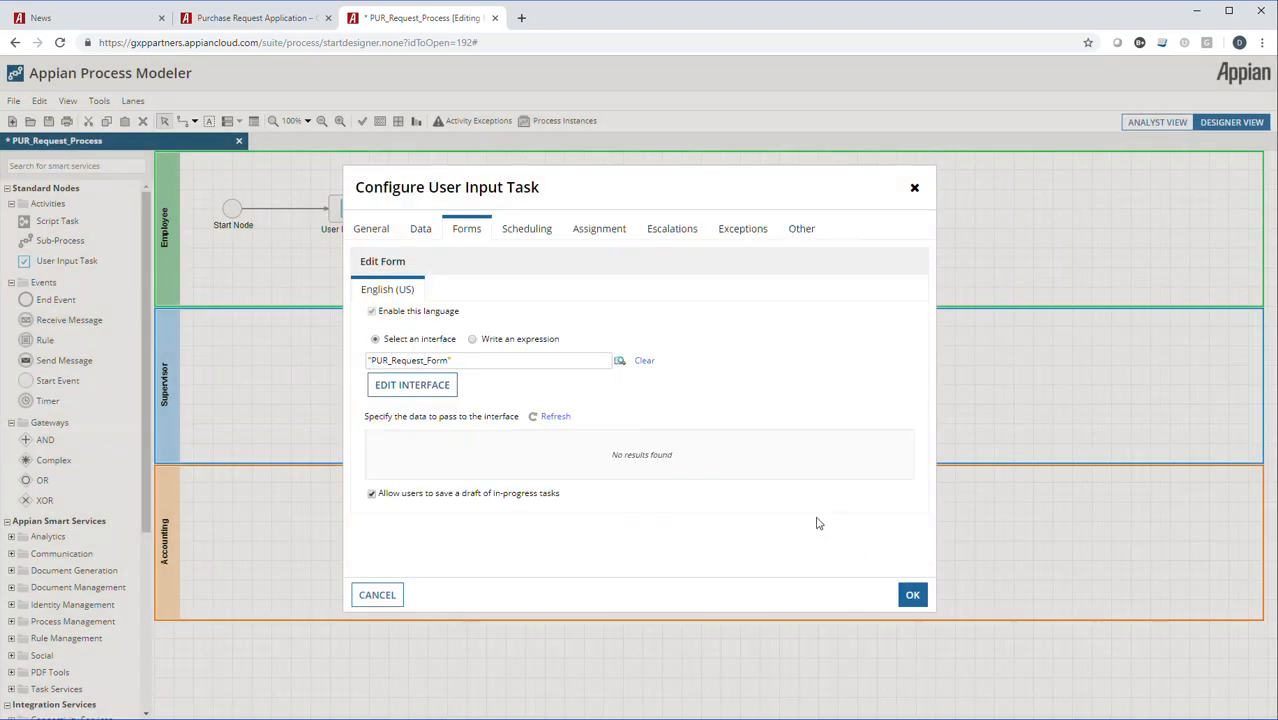
# Step: Open the PUR_Request_Form interface for editing and apply the Request Form example template
pyautogui.click(413, 387)
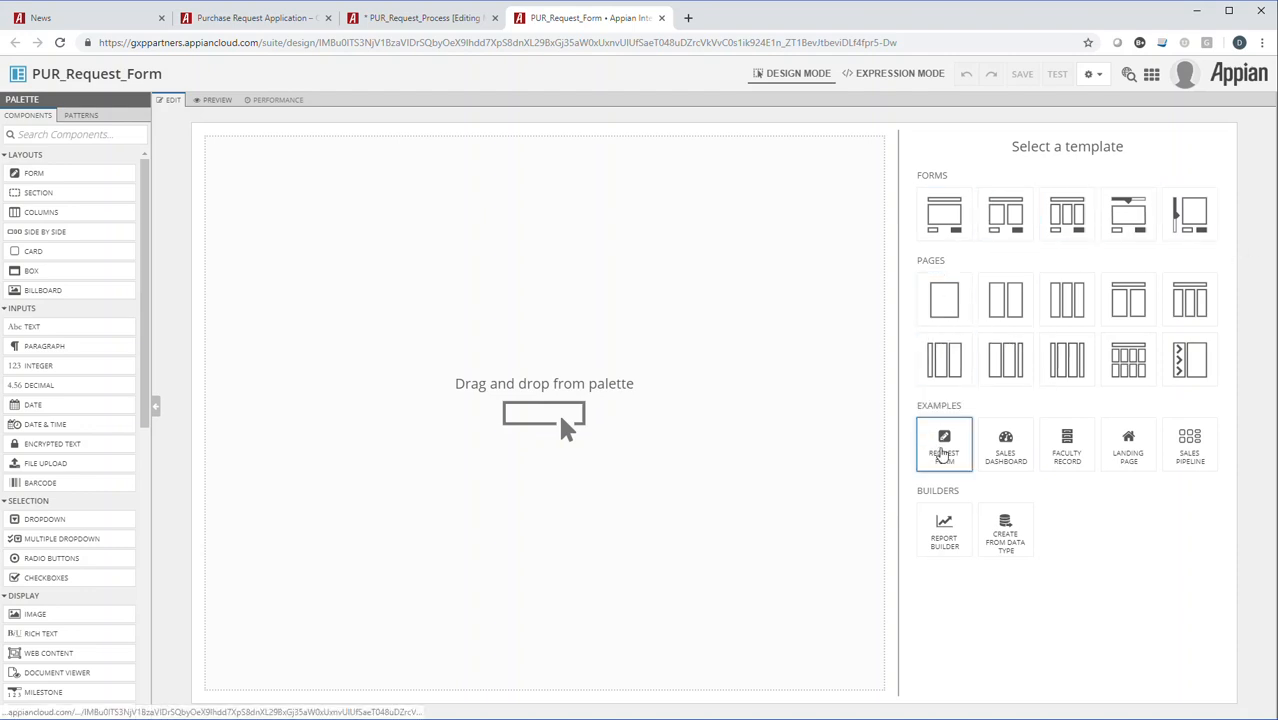
pyautogui.click(943, 453)
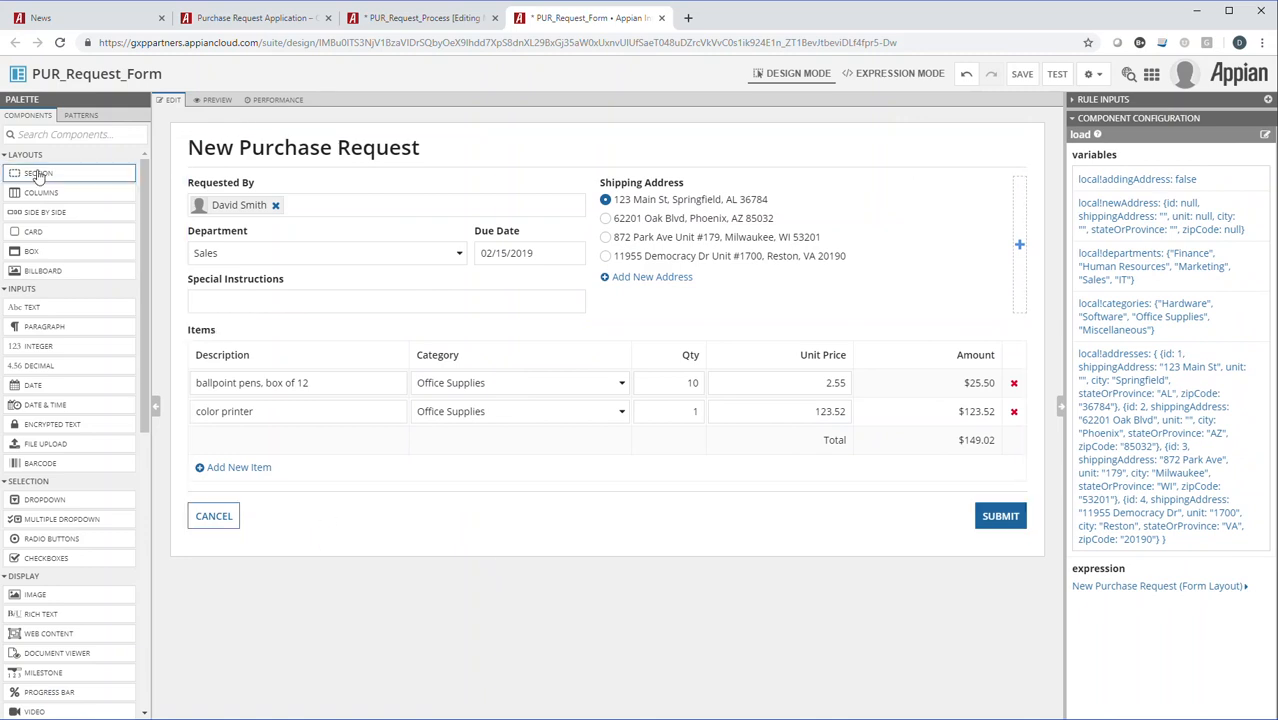
# Step: Add a section between Special Instructions and the Items grid and title it Supervisor Approval
pyautogui.moveTo(37, 174); pyautogui.dragTo(328, 323)
pyautogui.doubleClick(247, 330)
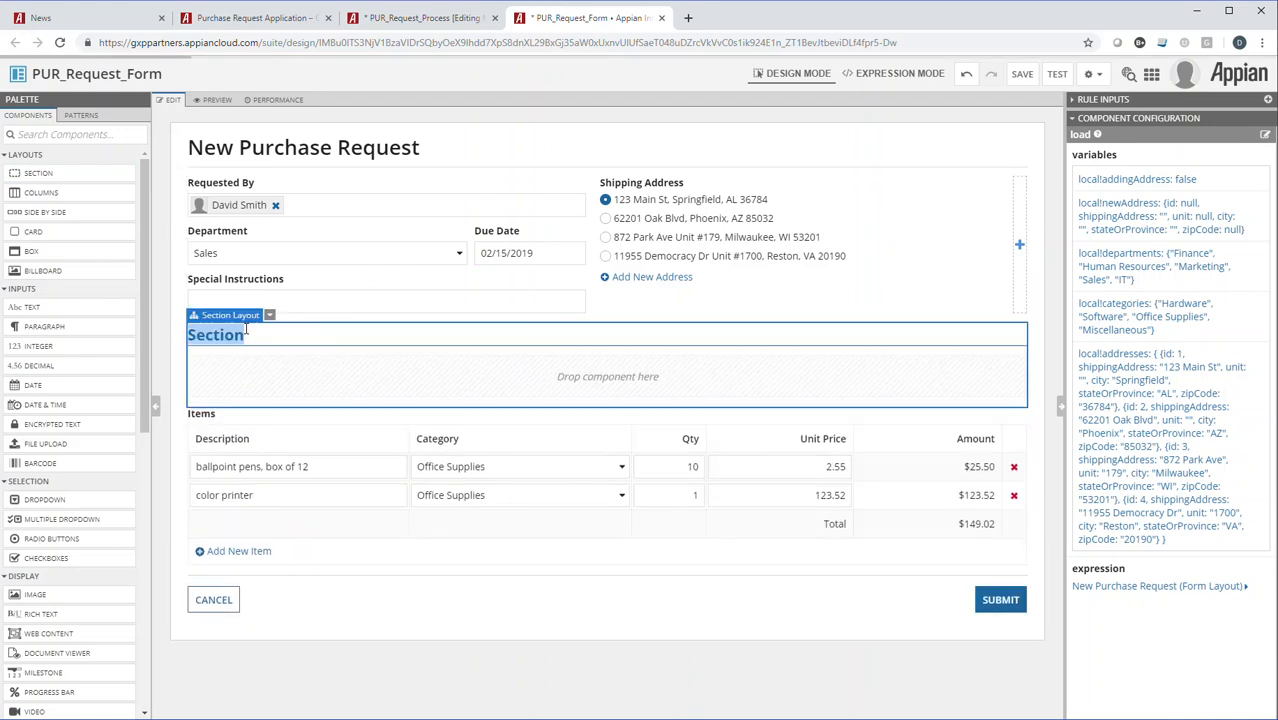
pyautogui.press('BackSpace')
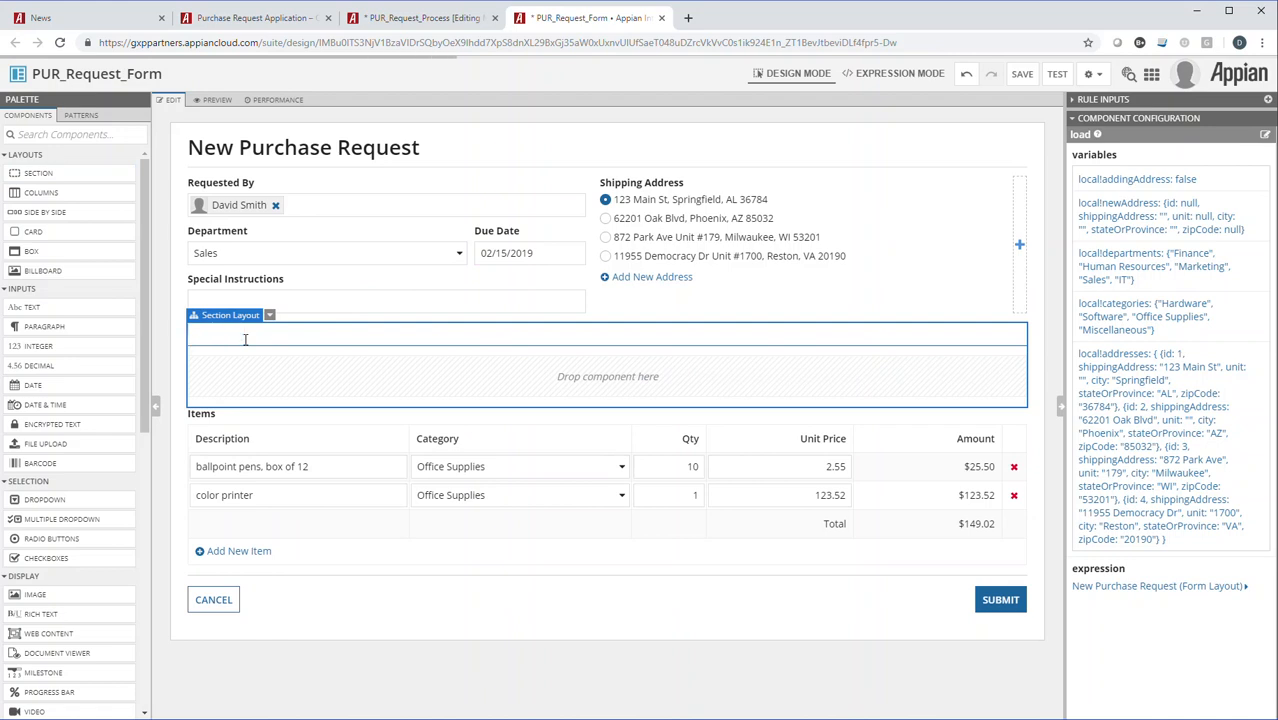
pyautogui.click(245, 341)
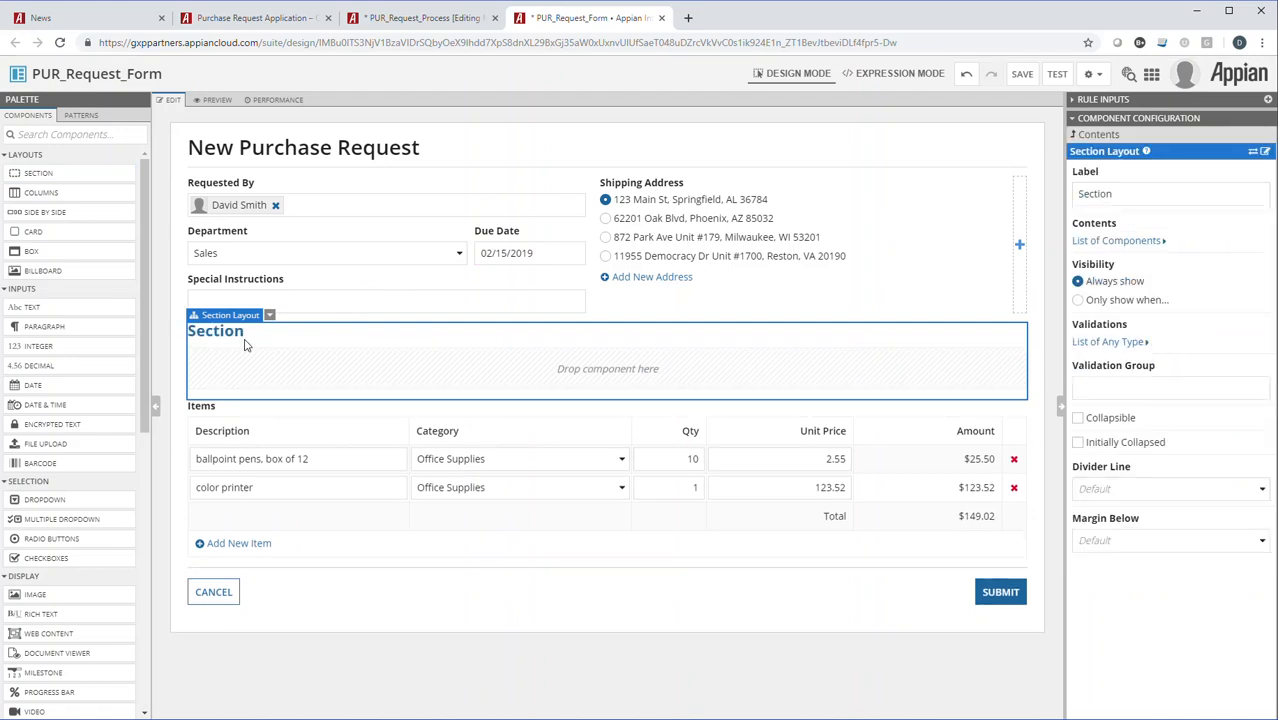
pyautogui.click(245, 334)
pyautogui.press('BackSpace')
pyautogui.write('Supe')
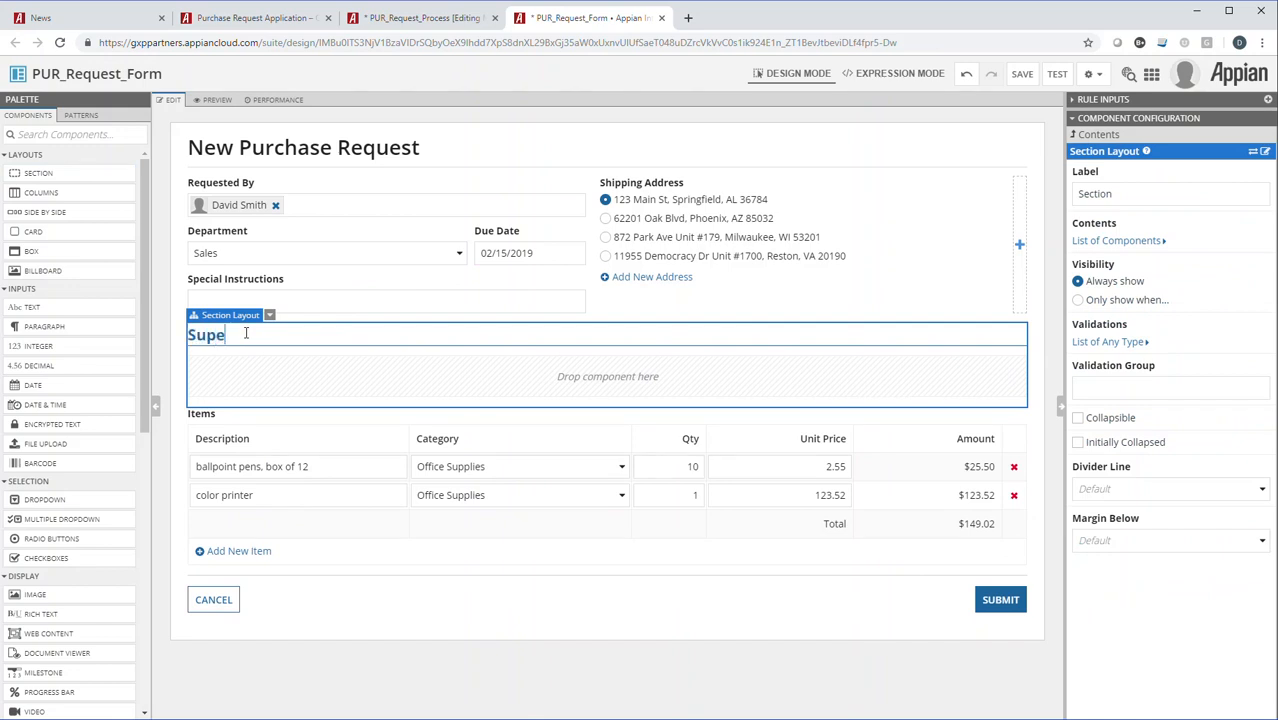
pyautogui.write('rvisor Approval')
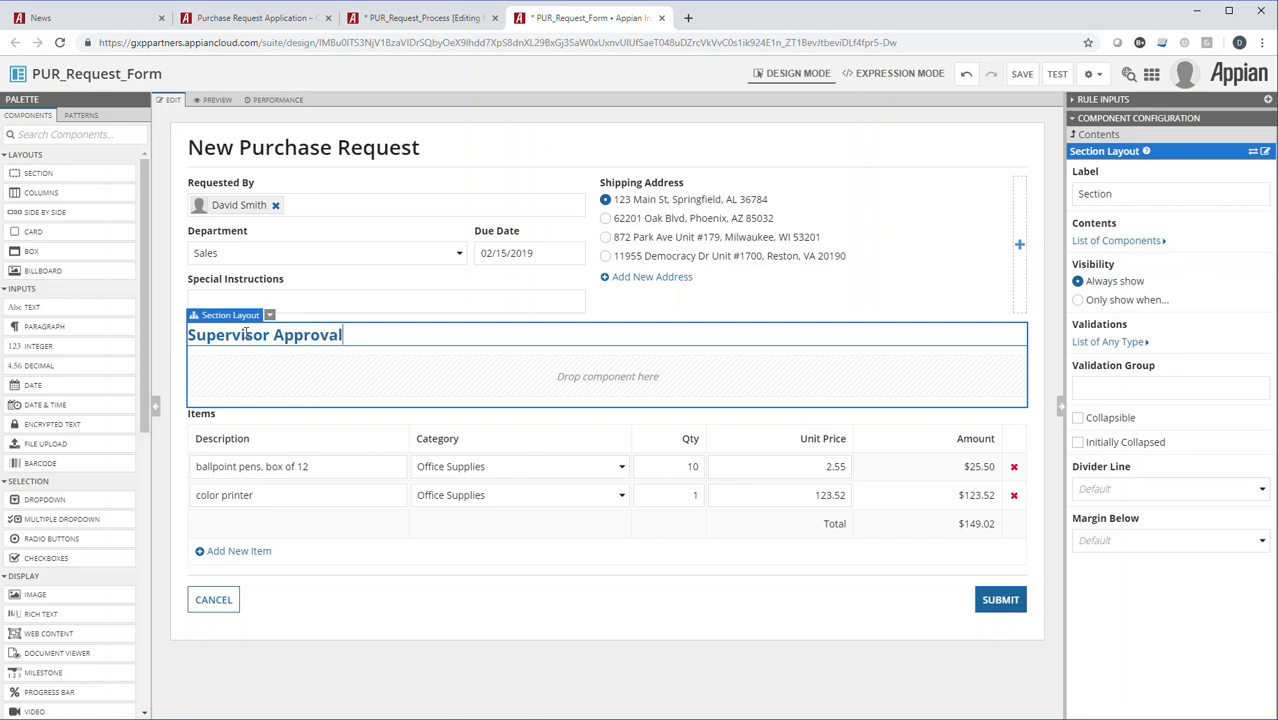
# Step: Add a three-column layout to the Supervisor Approval section and fill it with a User Browser, a Date and a Checkboxes component
pyautogui.moveTo(57, 191); pyautogui.dragTo(240, 377)
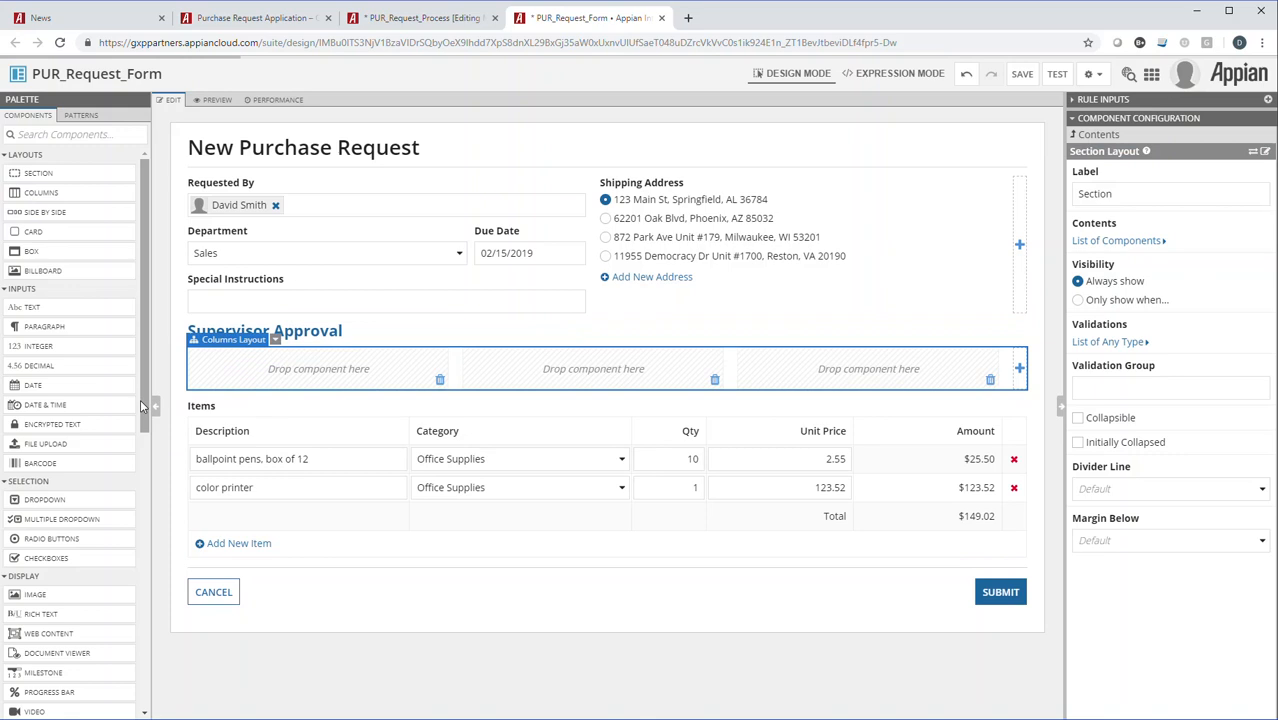
pyautogui.moveTo(145, 349); pyautogui.dragTo(145, 631)
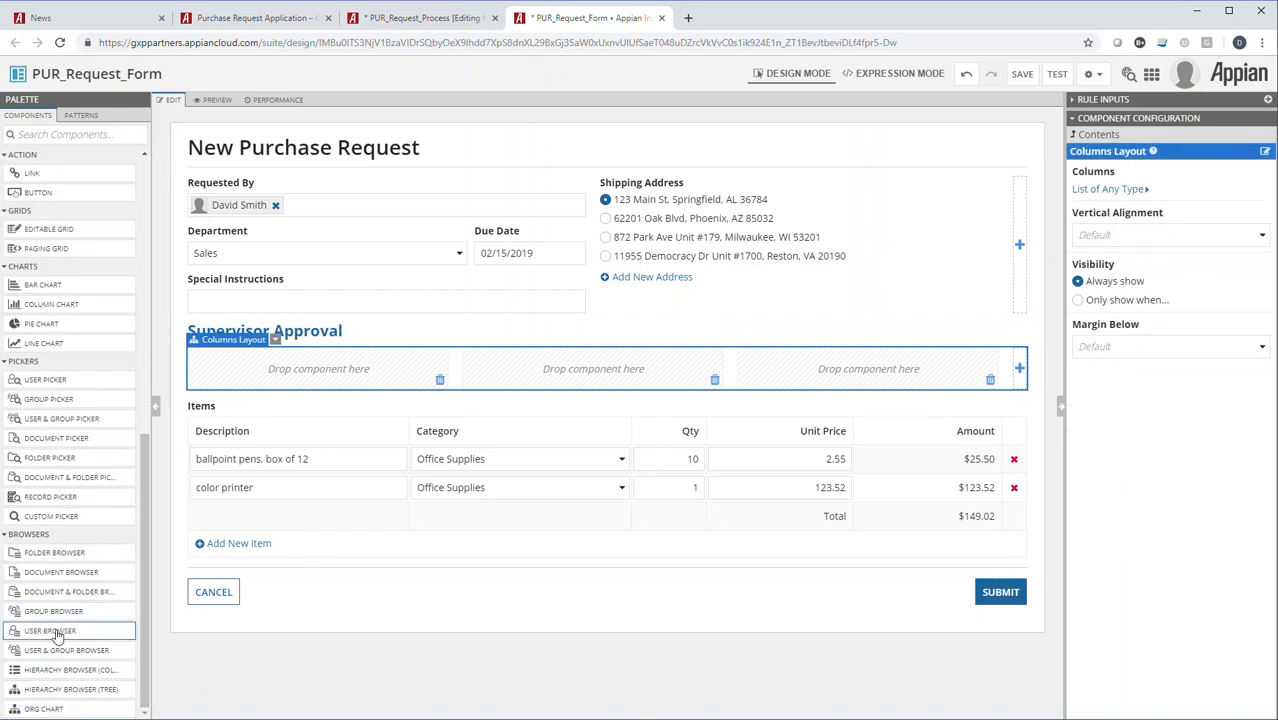
pyautogui.moveTo(50, 630); pyautogui.dragTo(258, 374)
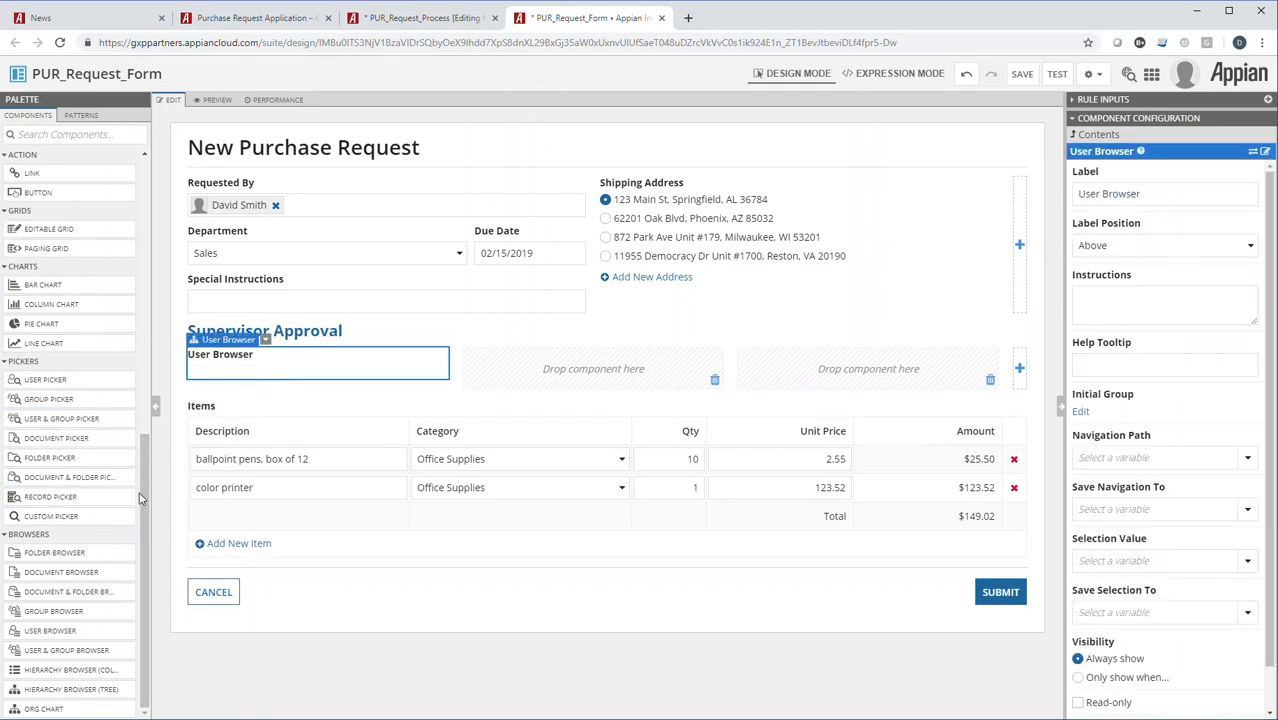
pyautogui.moveTo(147, 502); pyautogui.dragTo(144, 316)
pyautogui.moveTo(40, 184); pyautogui.dragTo(505, 368)
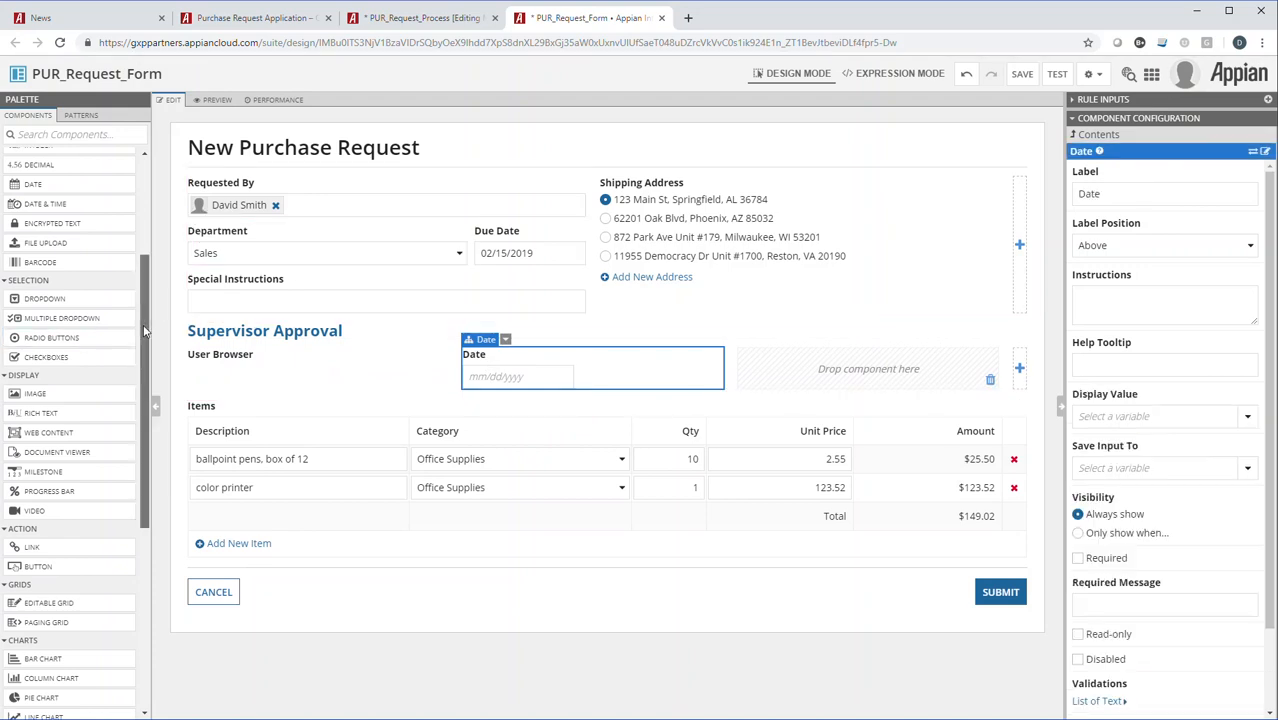
pyautogui.moveTo(144, 331); pyautogui.dragTo(172, 208)
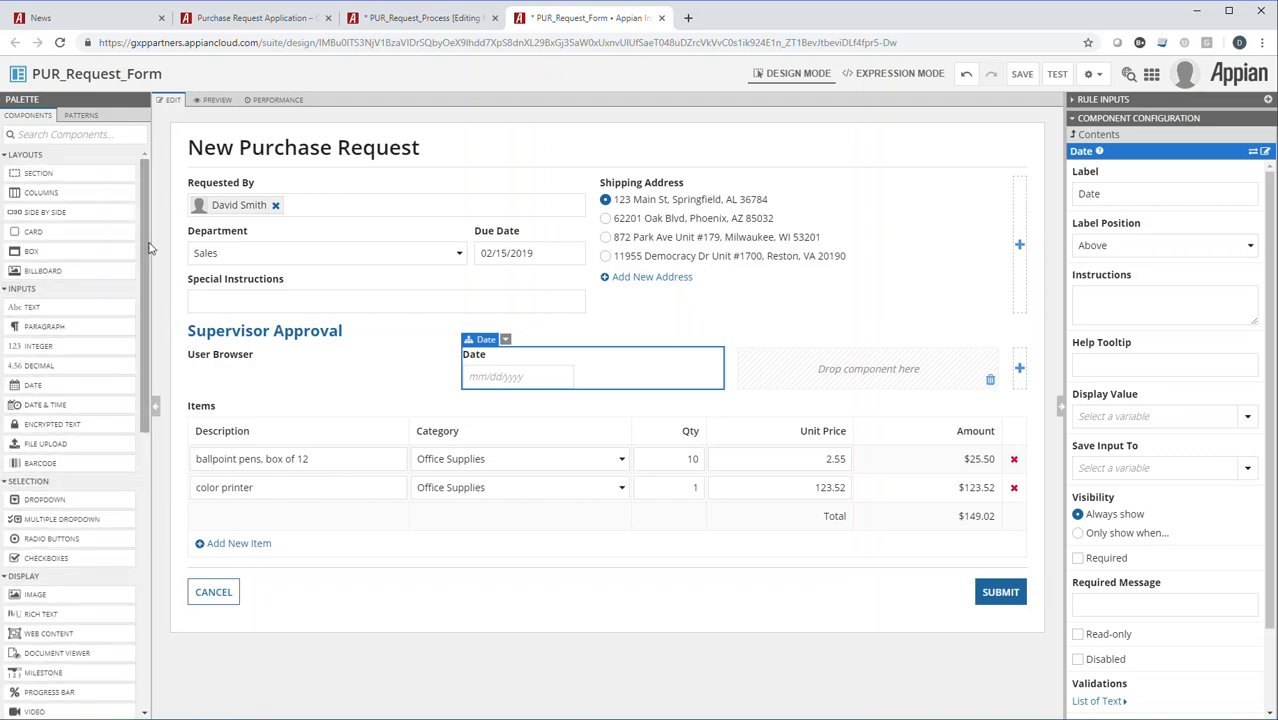
pyautogui.moveTo(45, 558); pyautogui.dragTo(873, 366)
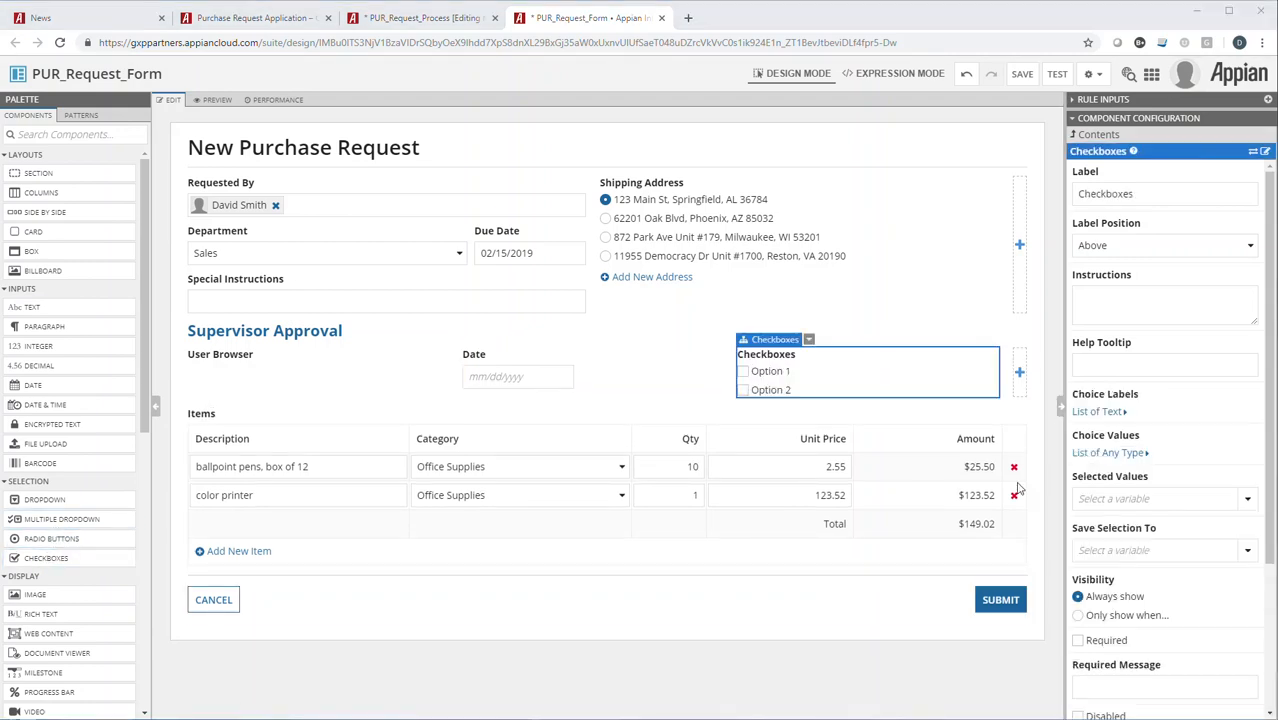
# Step: Label the checkboxes Determination and set their choice labels to Approve and Reject
pyautogui.doubleClick(1134, 193)
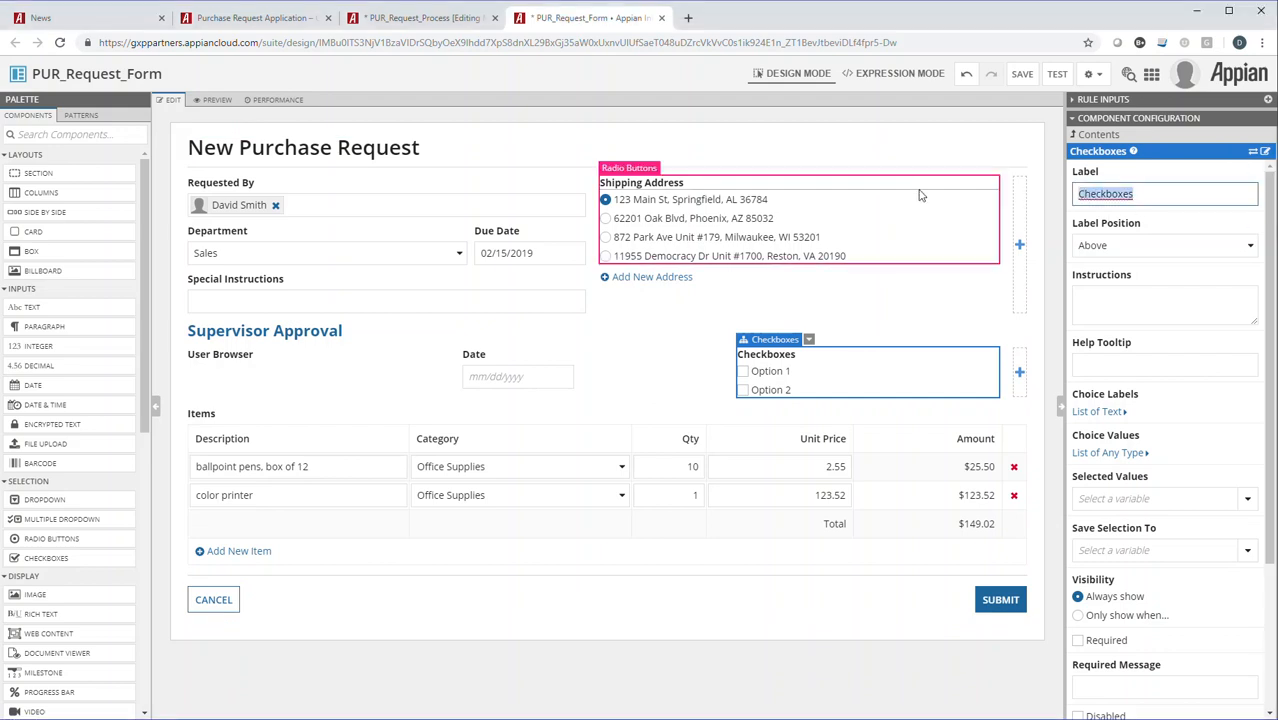
pyautogui.write('Determination')
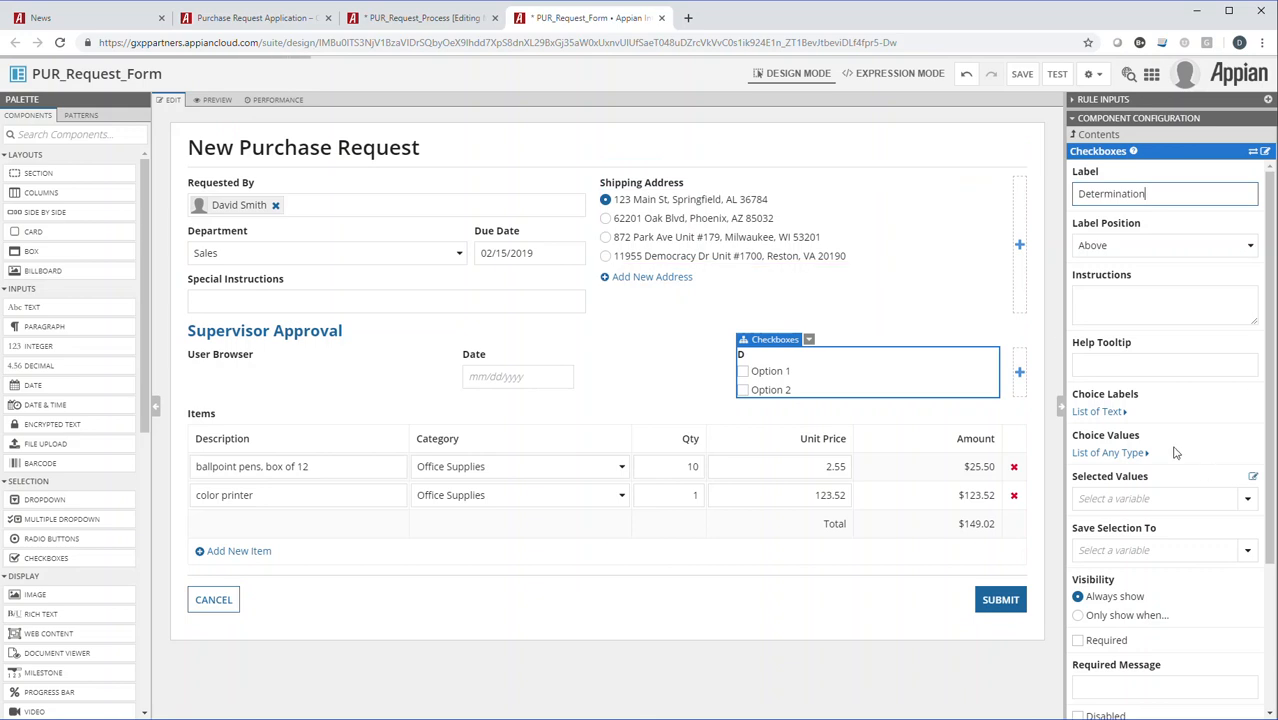
pyautogui.click(1099, 414)
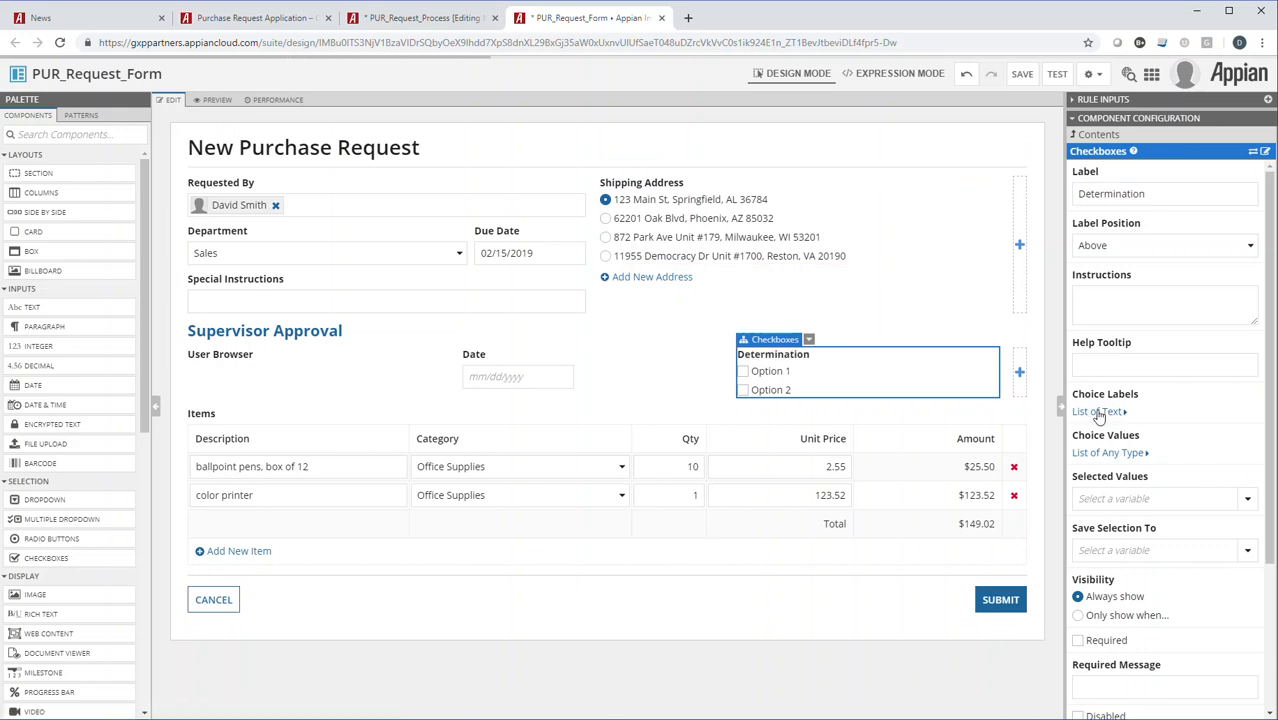
pyautogui.click(1099, 414)
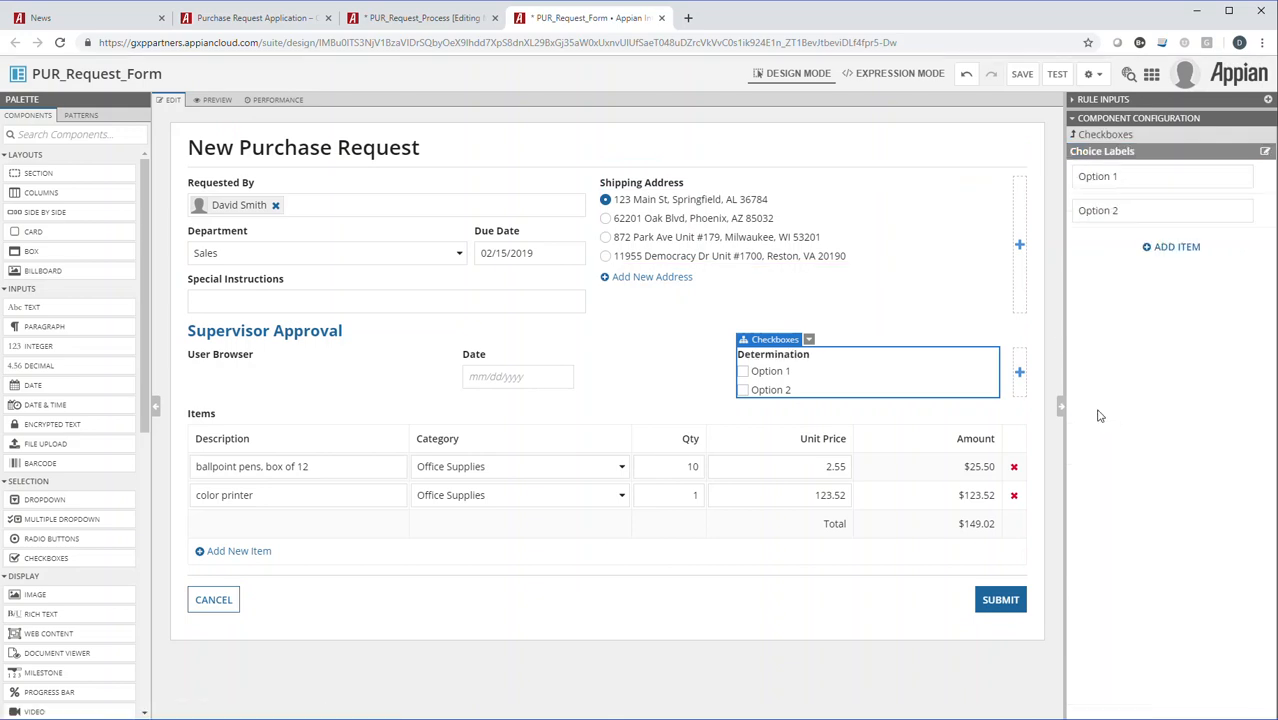
pyautogui.click(1128, 177)
pyautogui.write('Approve')
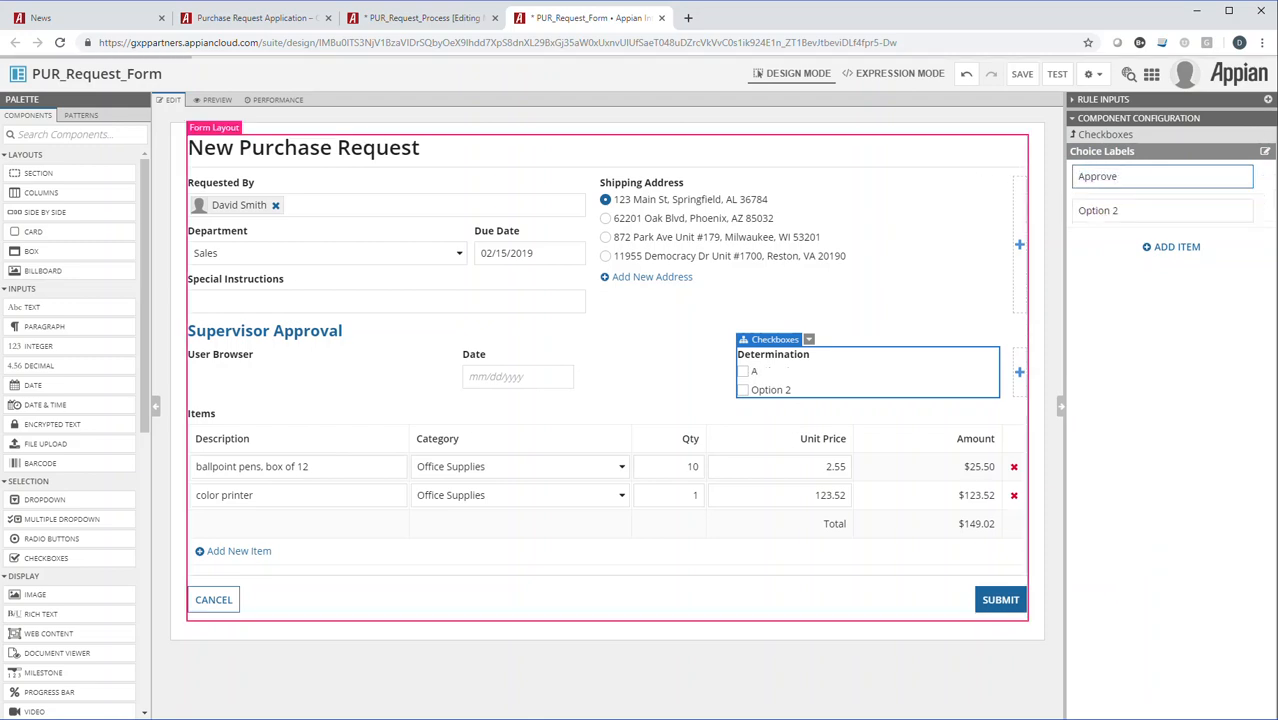
pyautogui.doubleClick(1132, 214)
pyautogui.press('BackSpace')
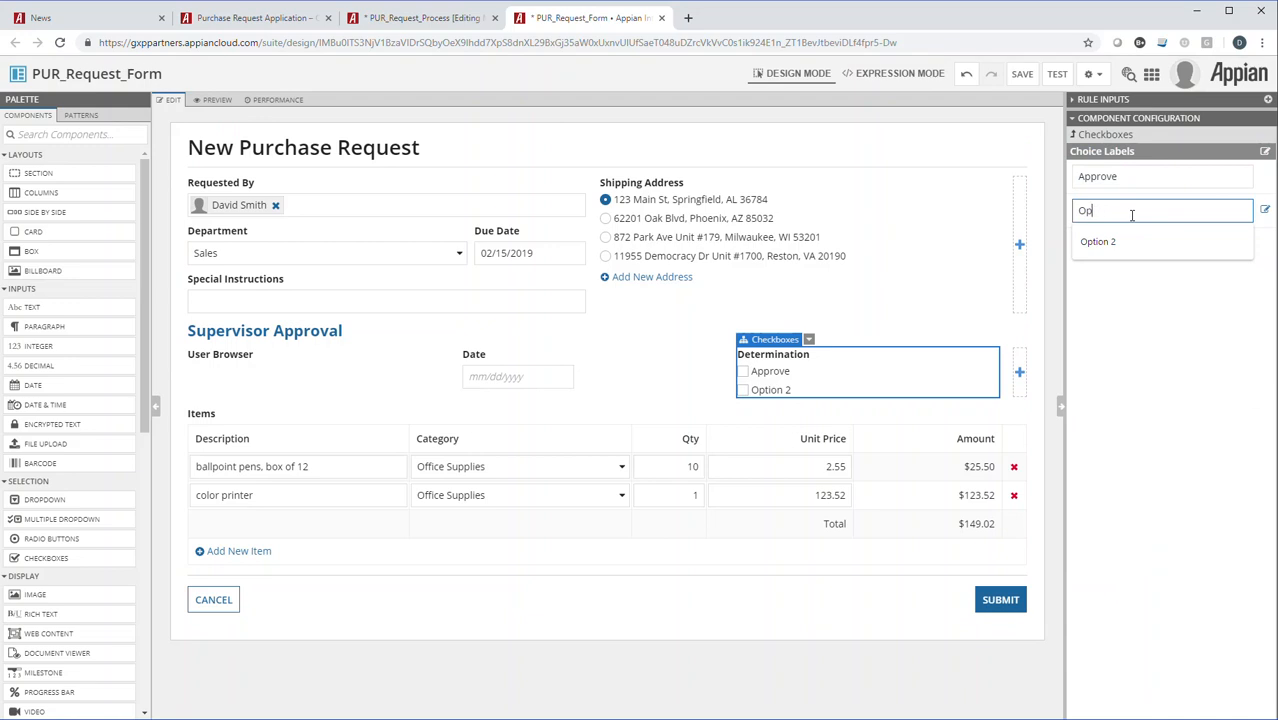
pyautogui.press('BackSpace')
pyautogui.press('BackSpace')
pyautogui.write('Reject')
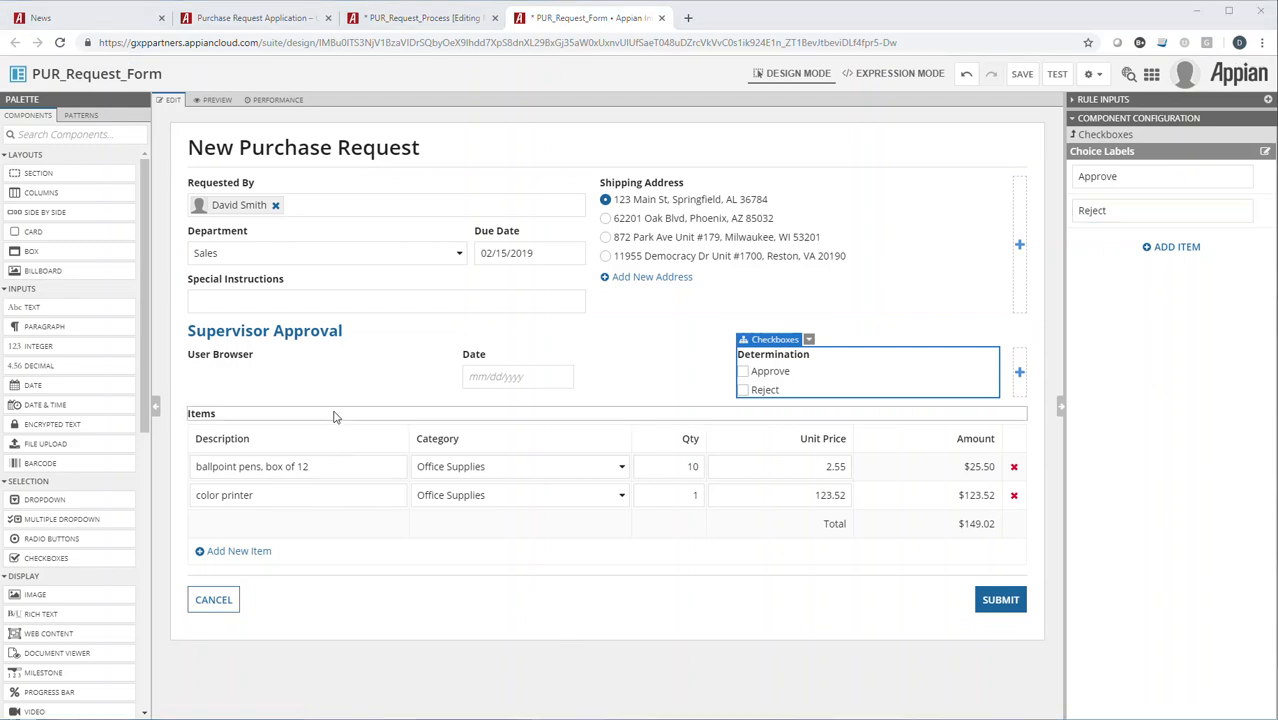
# Step: Duplicate the Supervisor Approval section and label the copy Accounting Approval
pyautogui.click(373, 335)
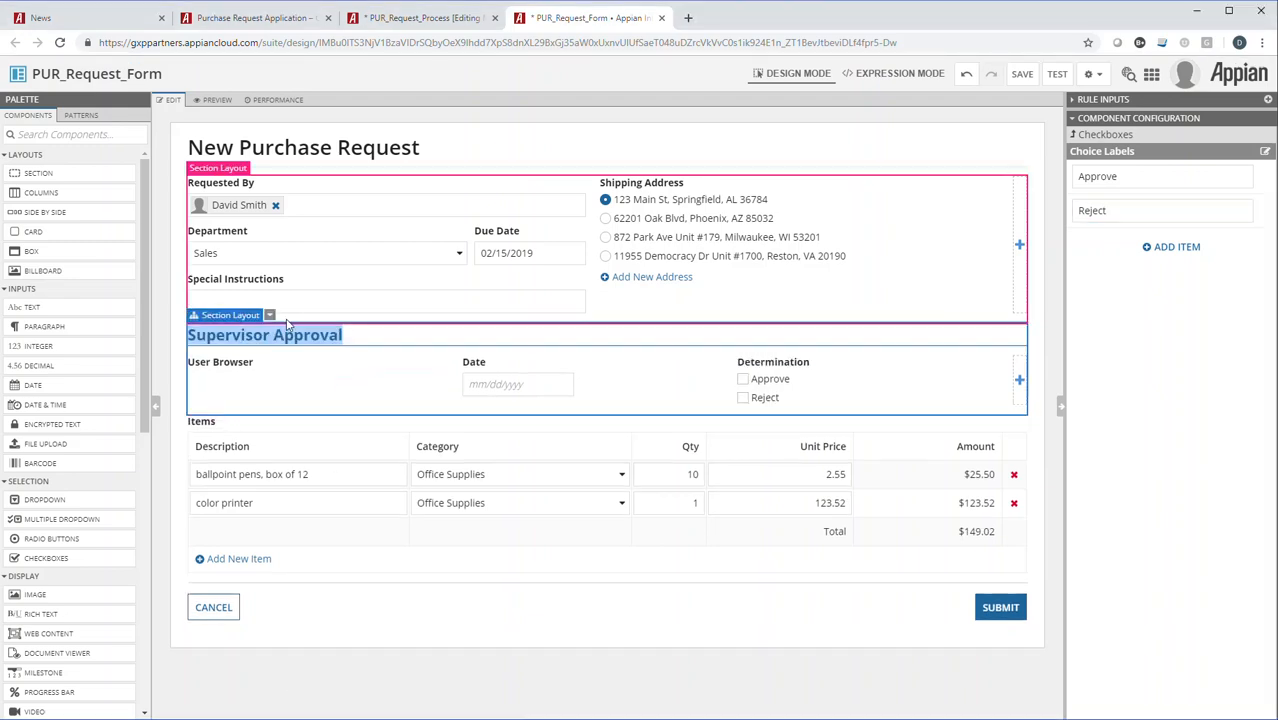
pyautogui.click(270, 316)
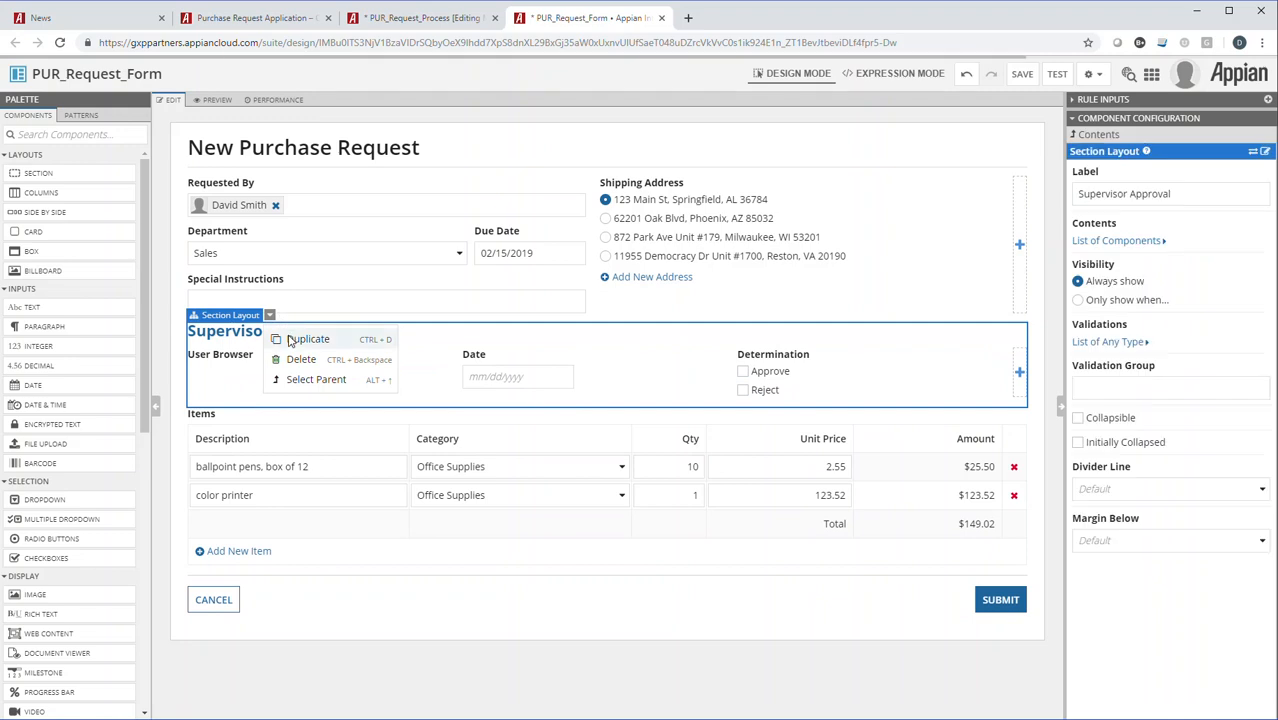
pyautogui.click(291, 339)
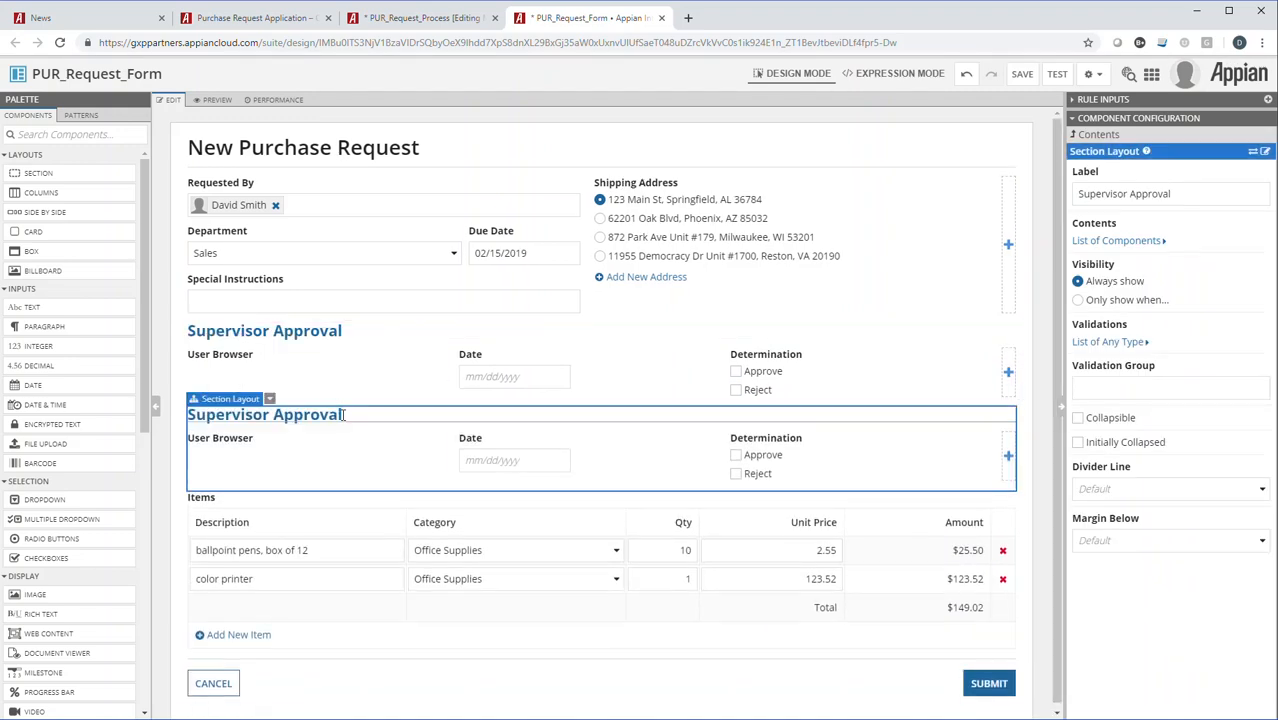
pyautogui.click(1126, 196)
pyautogui.doubleClick(1126, 196)
pyautogui.write('Accounting')
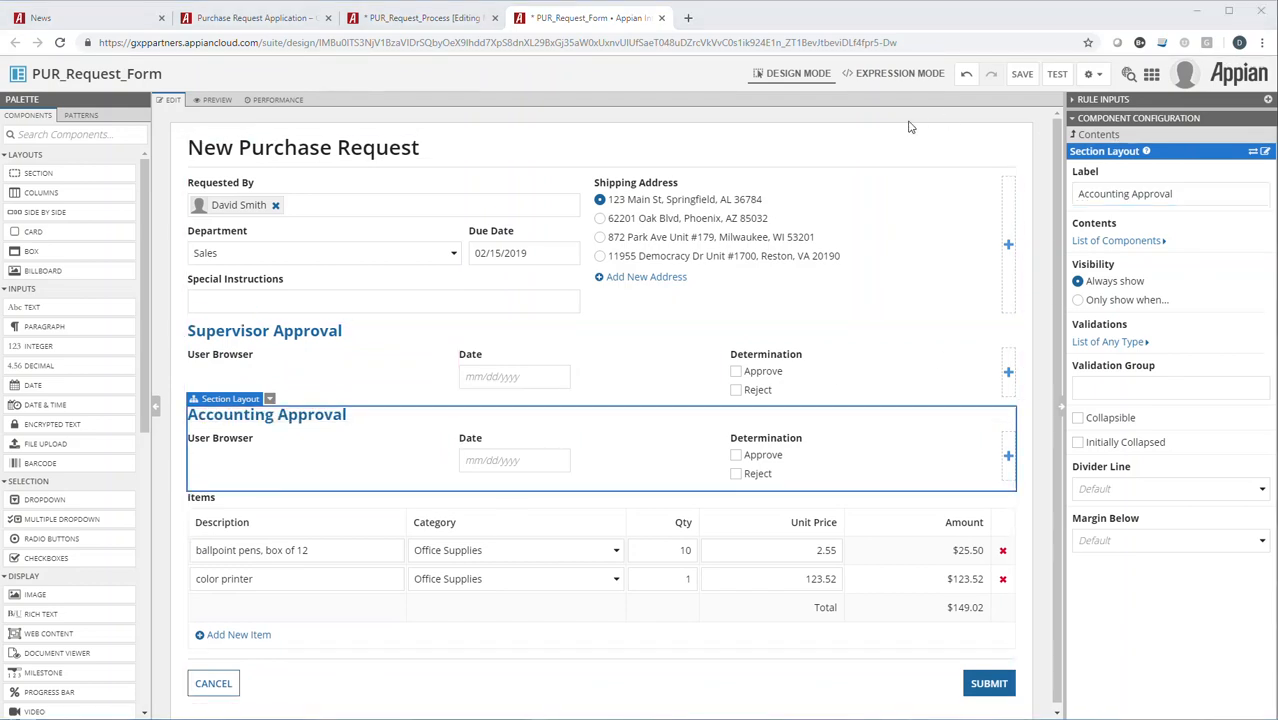
# Step: Examine the form's code in expression mode, and collapse the interface definition to widen the preview
pyautogui.click(877, 77)
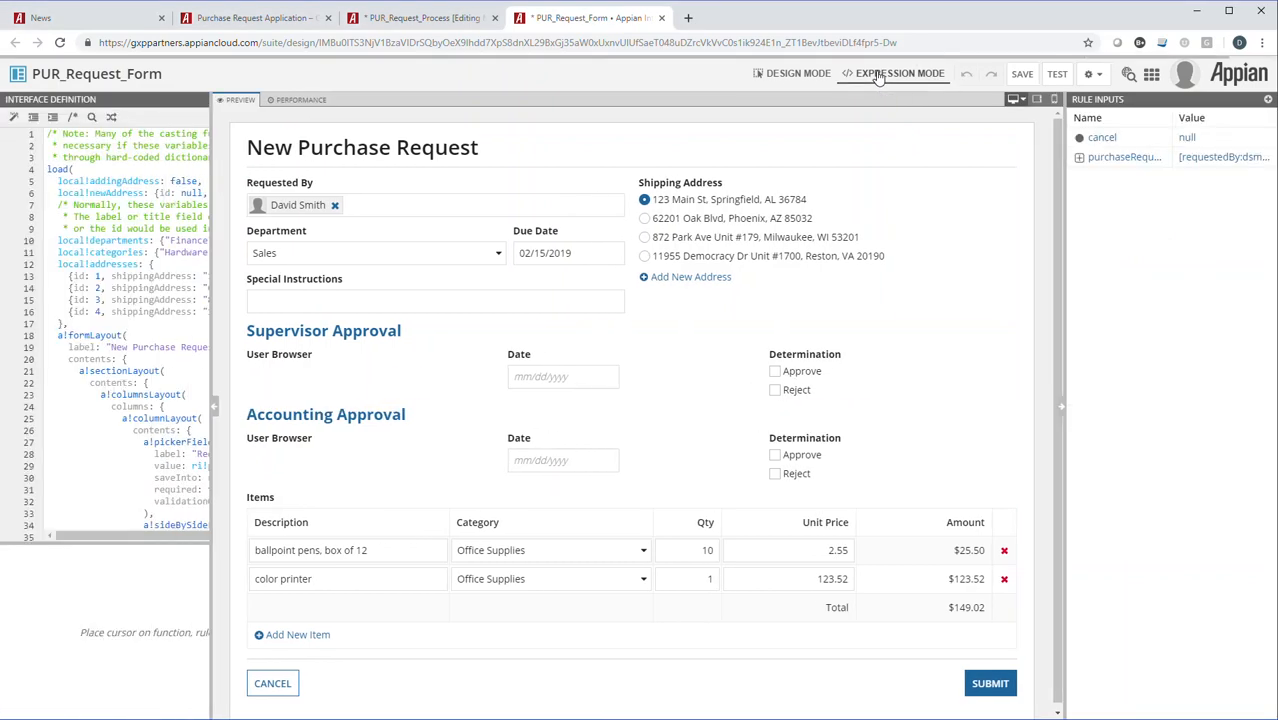
pyautogui.moveTo(413, 165); pyautogui.dragTo(415, 125)
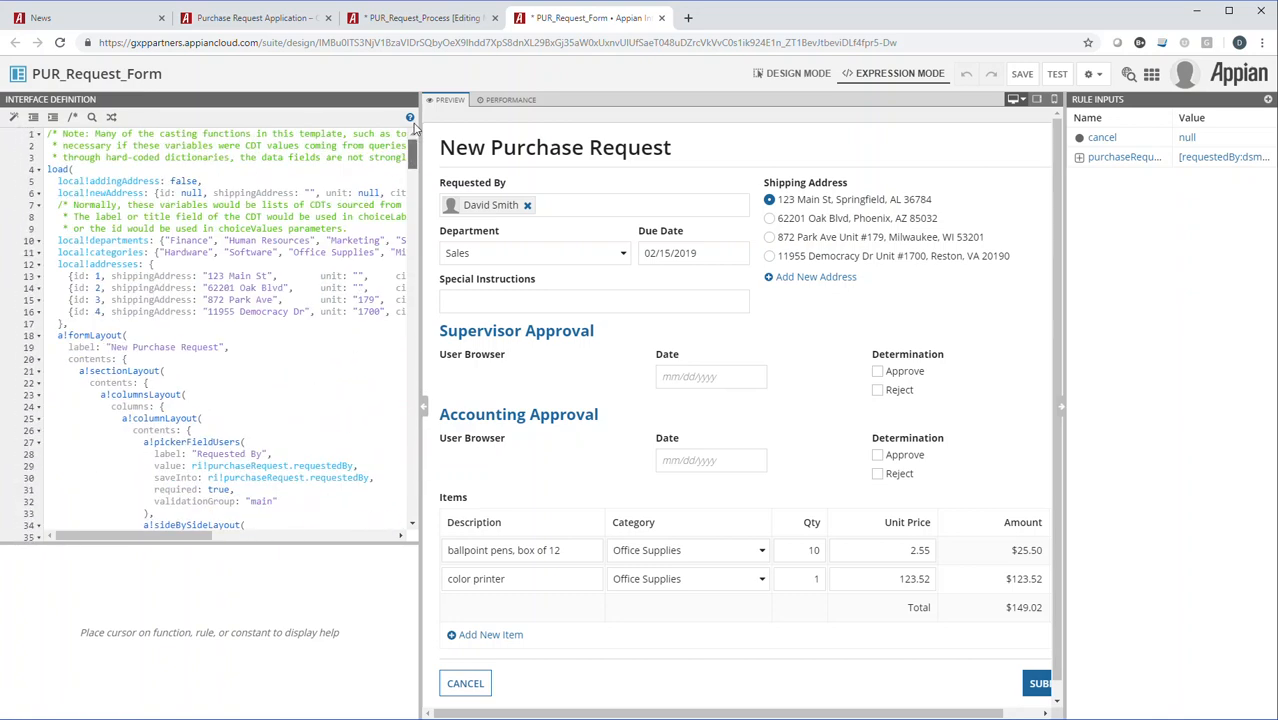
pyautogui.click(423, 410)
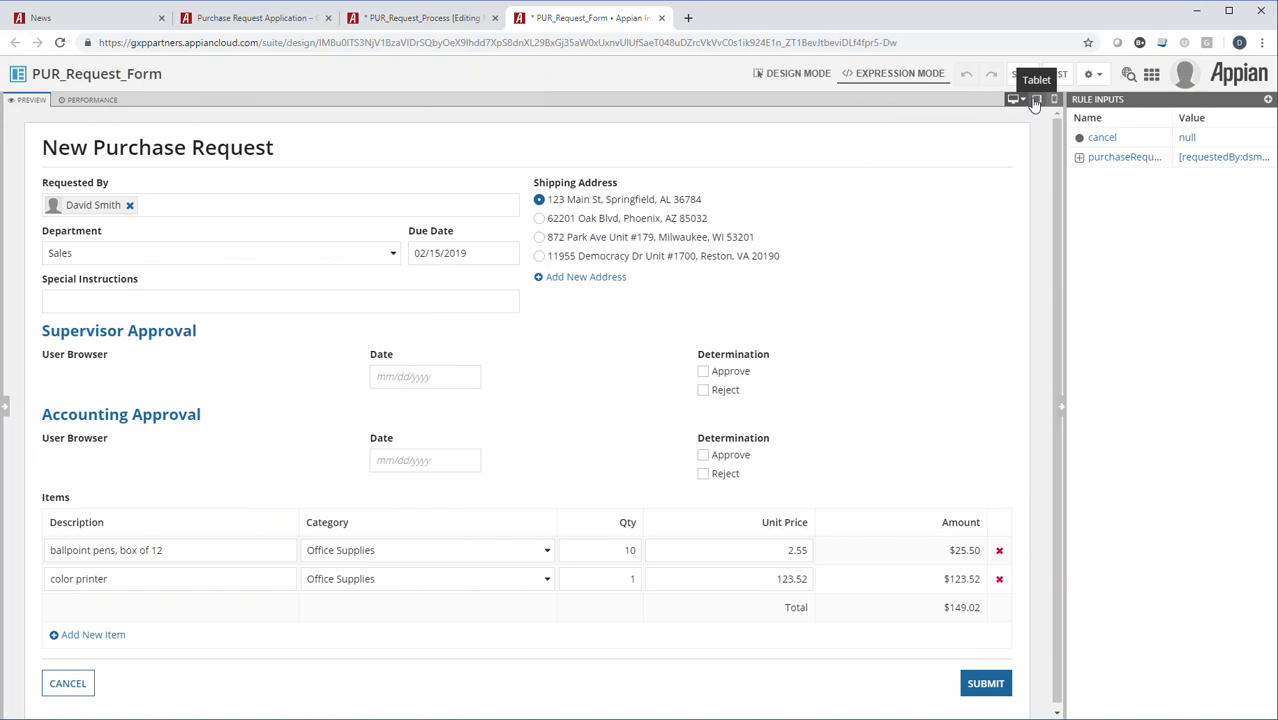
# Step: Preview the purchase request form in tablet and phone format and save the interface
pyautogui.click(1035, 100)
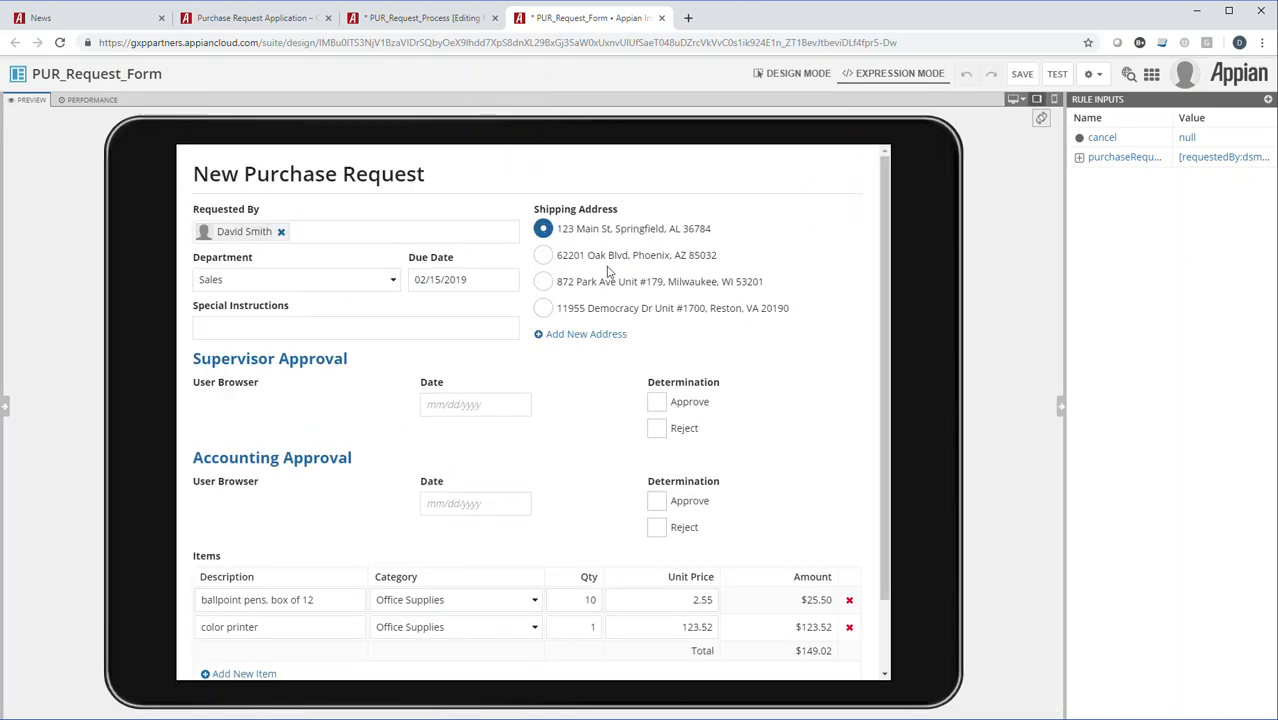
pyautogui.click(1054, 100)
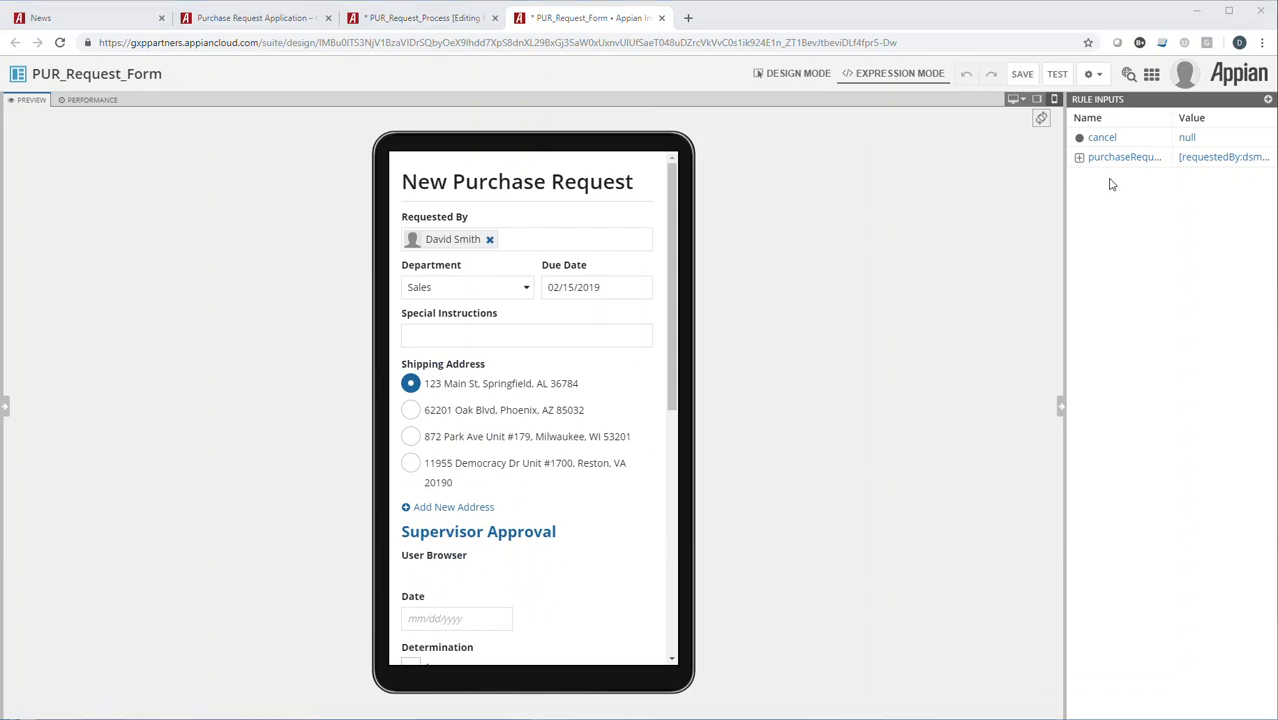
pyautogui.click(1020, 76)
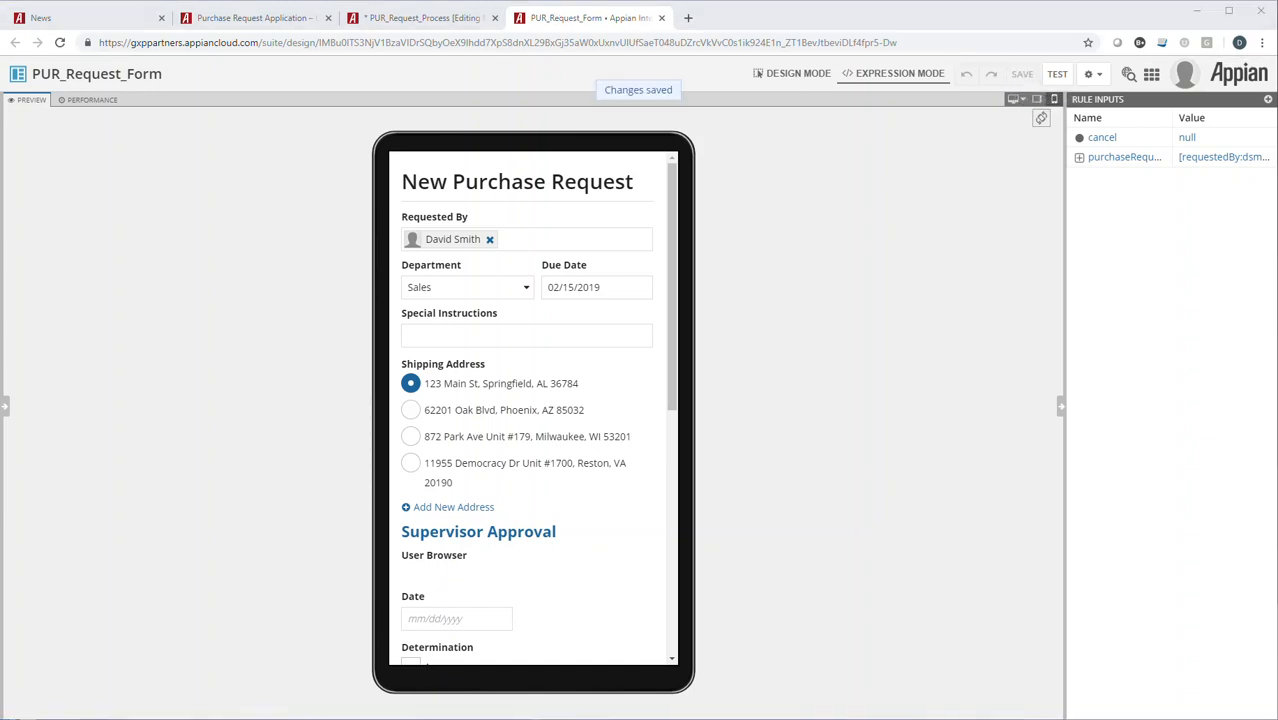
# Step: Close the request form's interface and confirm the User Input Task configuration with that form
pyautogui.click(661, 17)
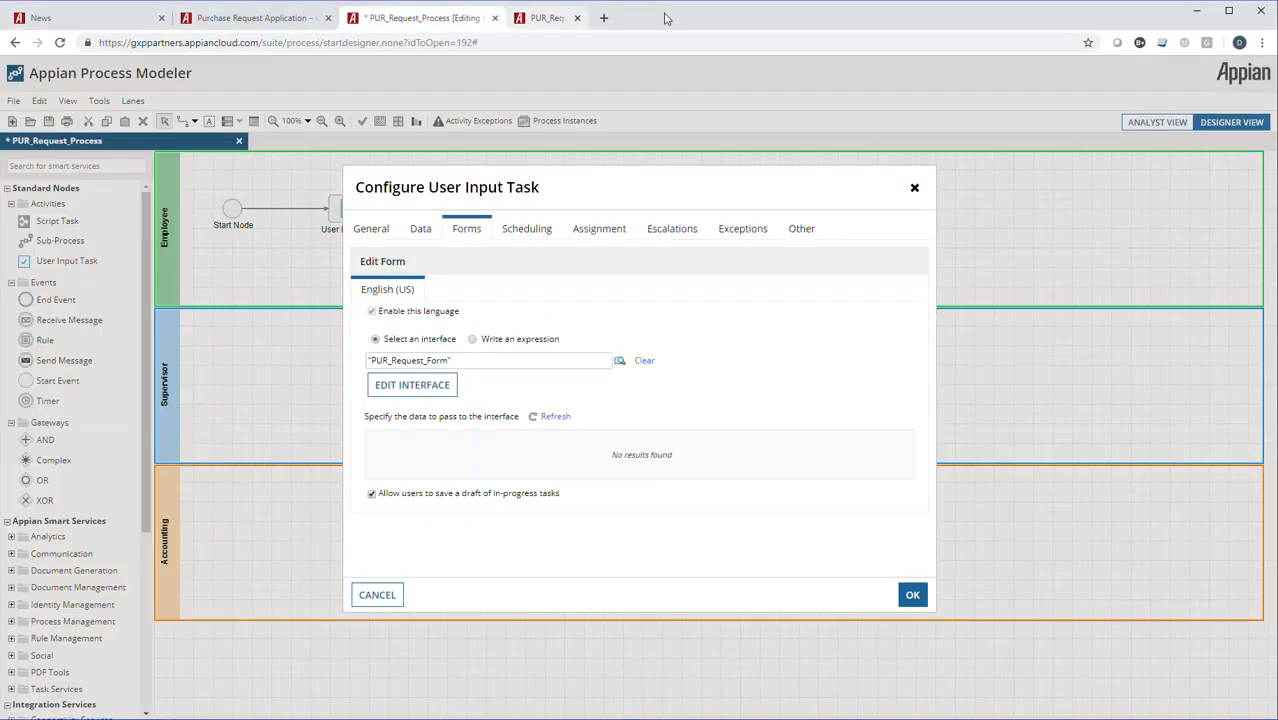
pyautogui.click(912, 595)
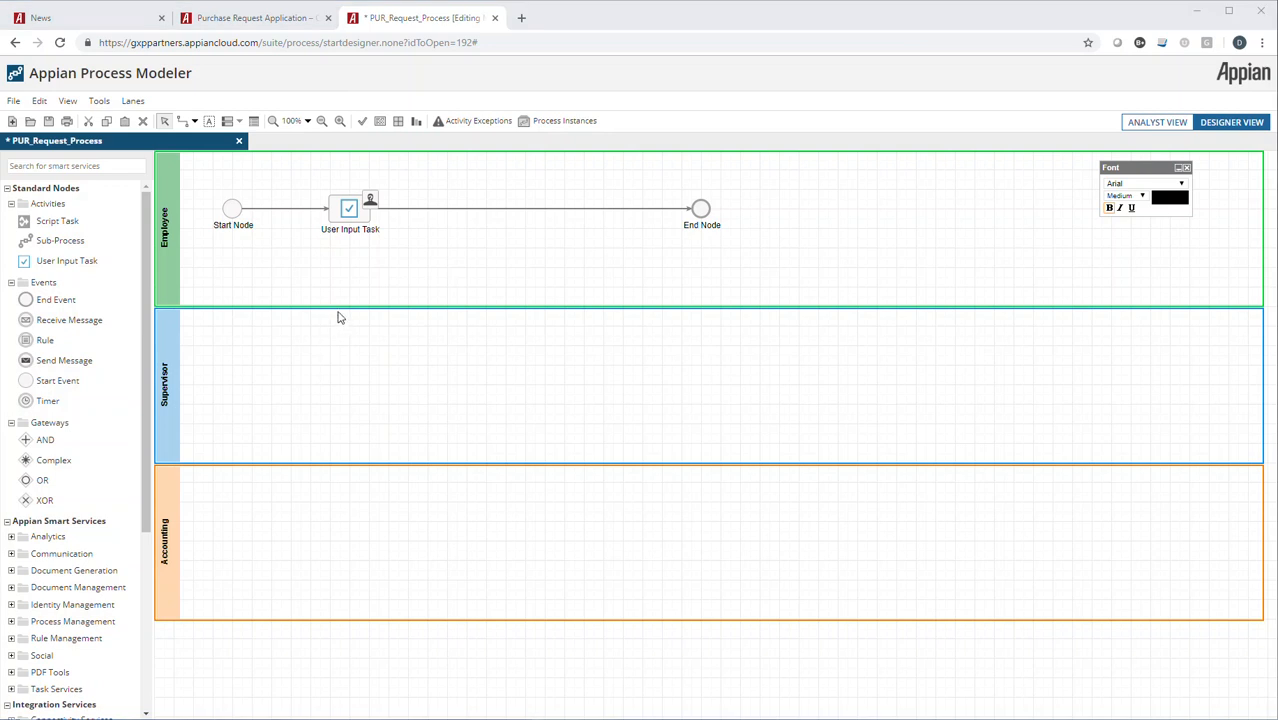
# Step: Copy the User Input Task into the Supervisor and Accounting lanes, naming the copies Supervisor Approval and Accounting Approval
pyautogui.rightClick(348, 208)
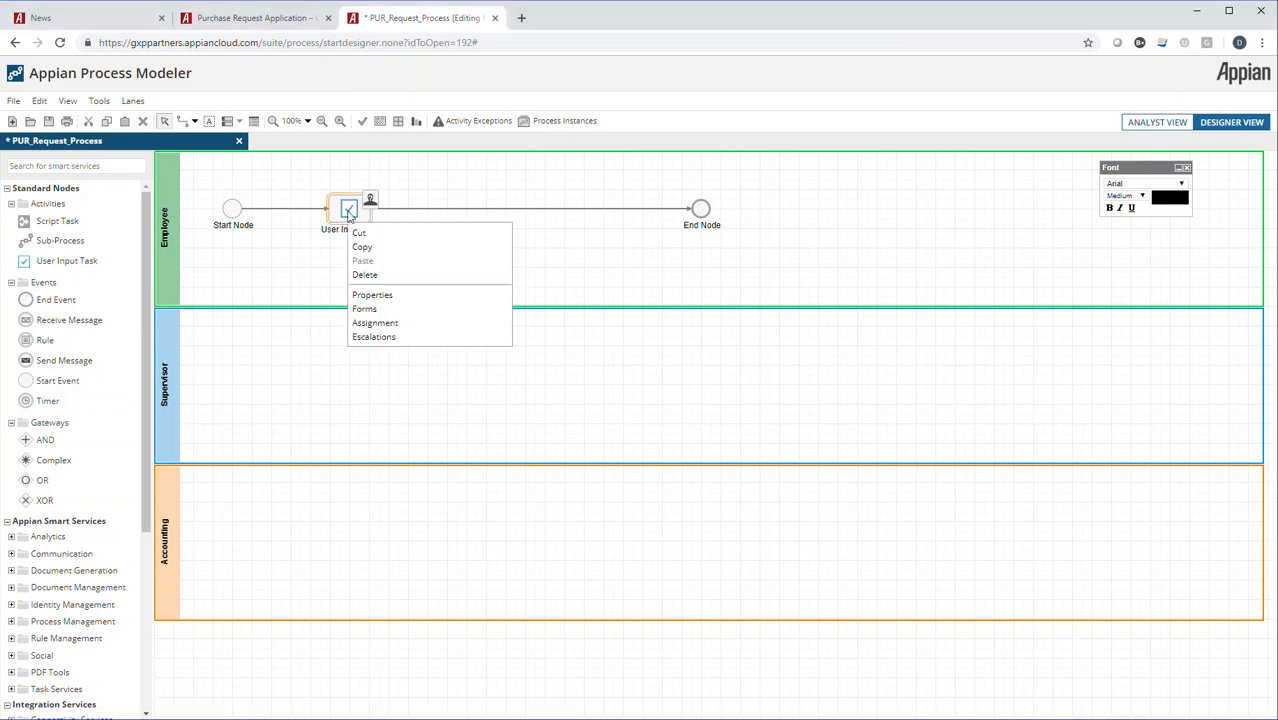
pyautogui.click(390, 256)
pyautogui.rightClick(408, 400)
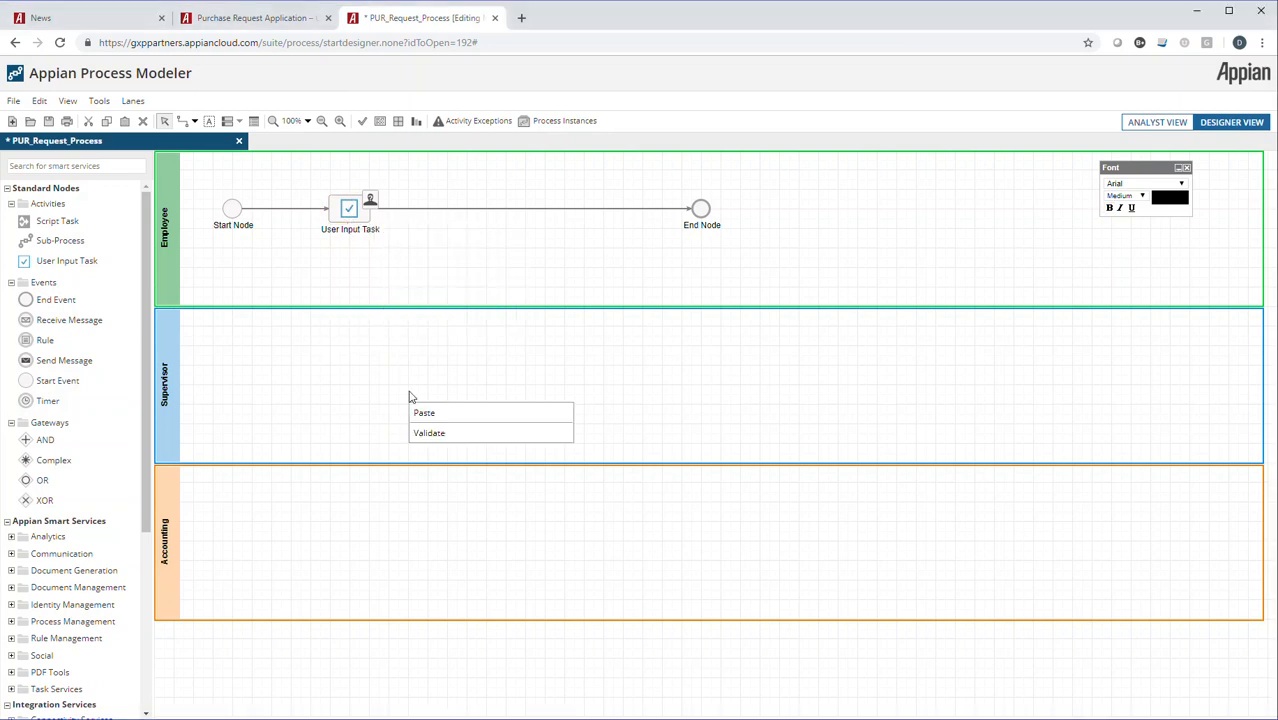
pyautogui.click(428, 413)
pyautogui.moveTo(406, 398); pyautogui.dragTo(429, 398)
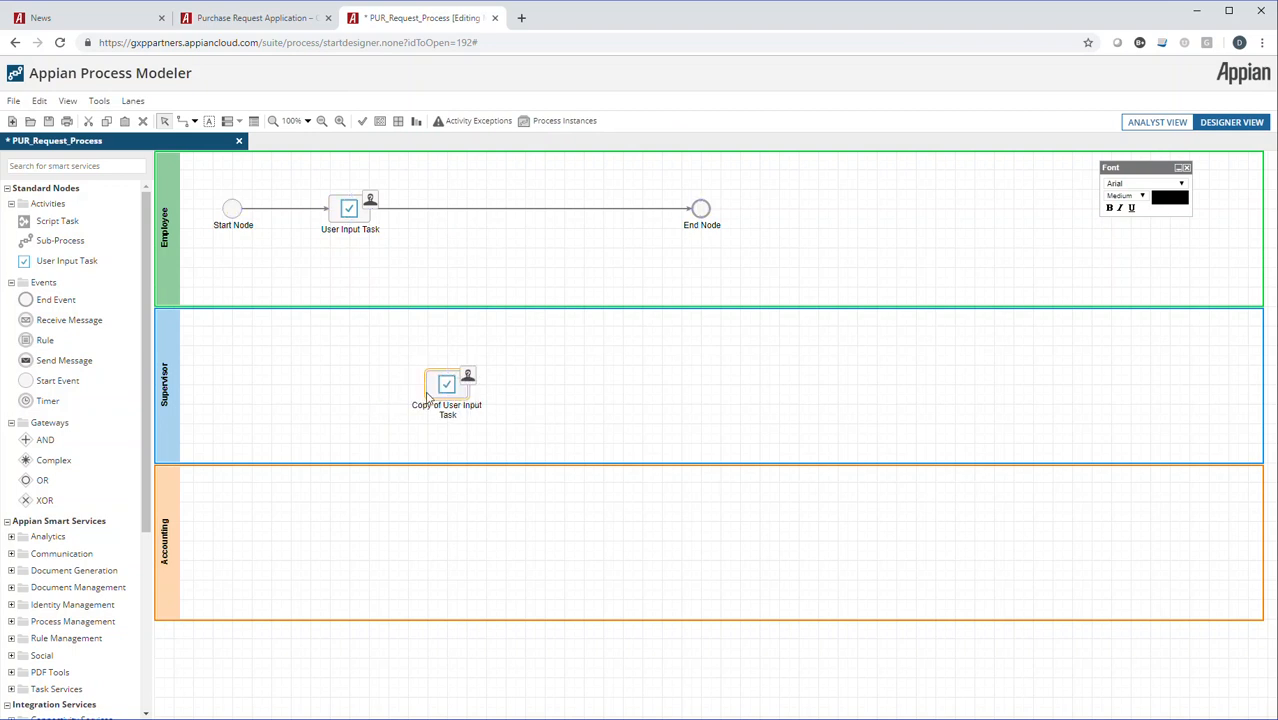
pyautogui.rightClick(526, 533)
pyautogui.click(546, 551)
pyautogui.moveTo(529, 528); pyautogui.dragTo(461, 548)
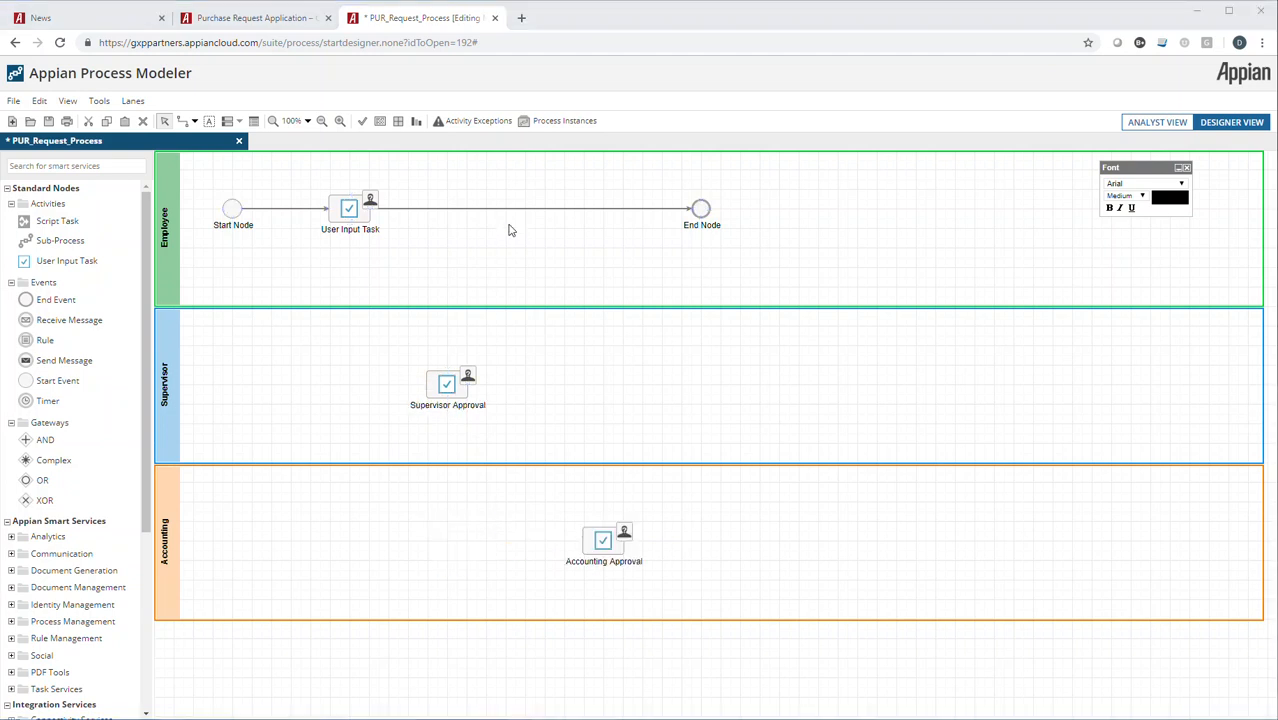
# Step: Delete the connector between User Input Task and End Node, and add an XOR gateway named Over 500? beside the task
pyautogui.click(510, 216)
pyautogui.press('Delete')
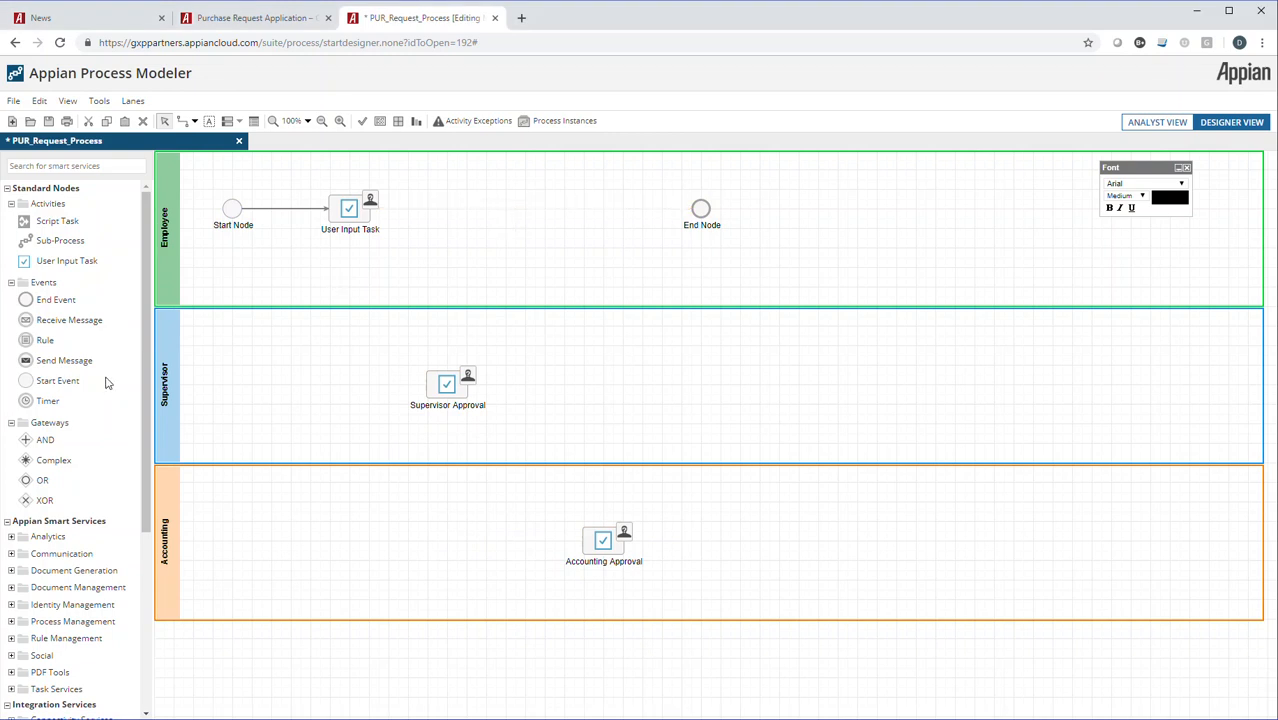
pyautogui.moveTo(40, 496); pyautogui.dragTo(463, 220)
pyautogui.write('O')
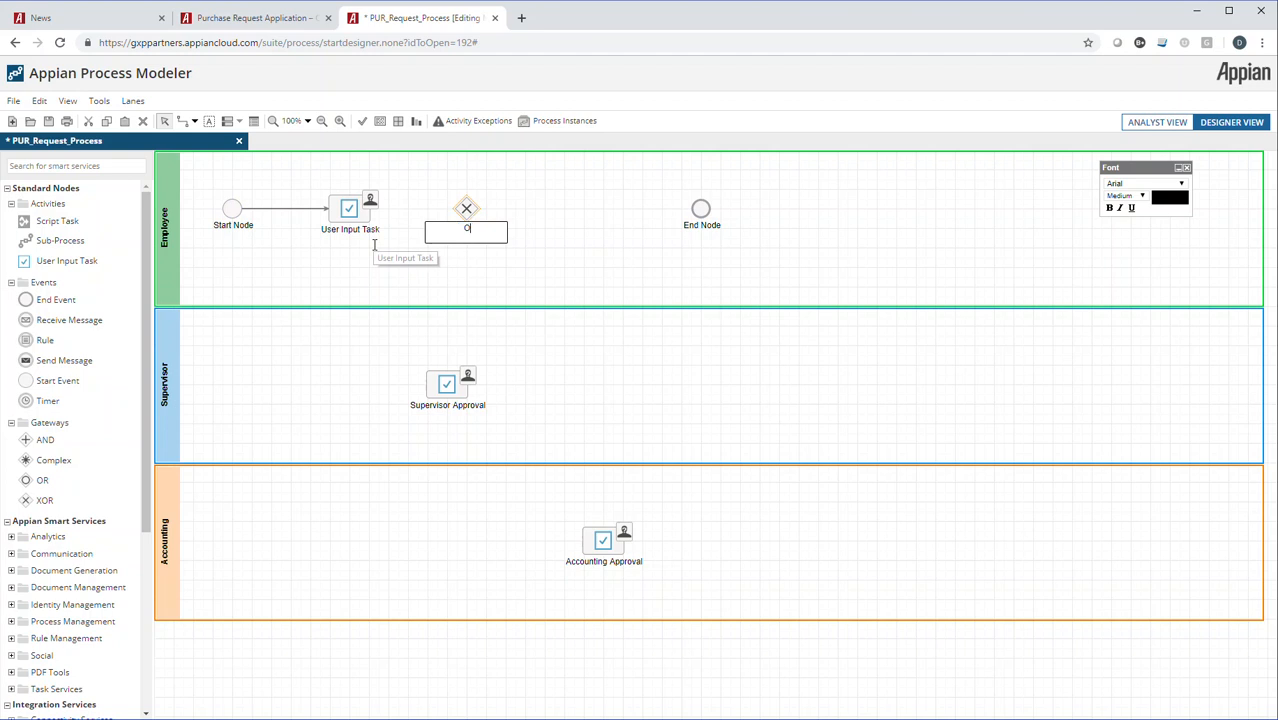
pyautogui.write('ver 500?')
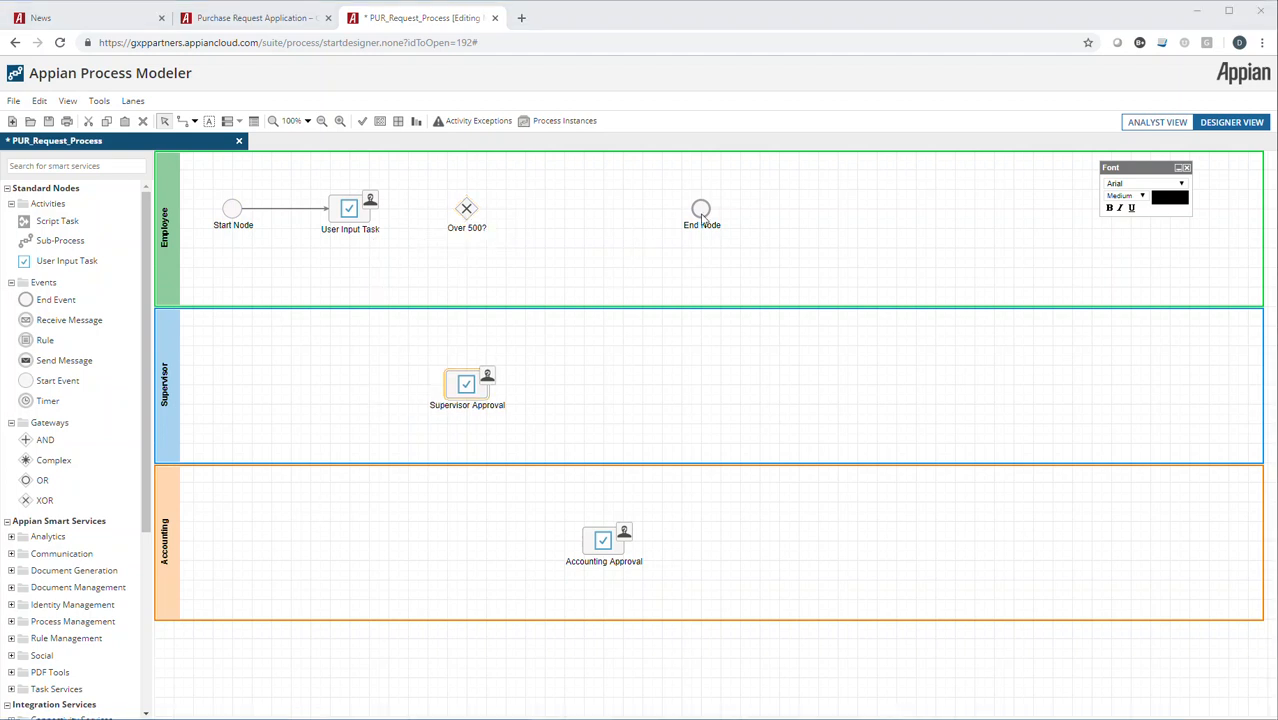
# Step: Move the End Node to the Accounting lane and connect all nodes, routing Over 500? both via Supervisor Approval and directly to Accounting Approval
pyautogui.moveTo(702, 218); pyautogui.dragTo(844, 543)
pyautogui.click(183, 121)
pyautogui.moveTo(372, 210)
pyautogui.mouseDown()
pyautogui.moveTo(460, 215)
pyautogui.moveTo(466, 372)
pyautogui.moveTo(544, 535)
pyautogui.moveTo(586, 551)
pyautogui.mouseUp()
pyautogui.moveTo(478, 210)
pyautogui.mouseDown()
pyautogui.moveTo(596, 399)
pyautogui.moveTo(606, 536)
pyautogui.moveTo(830, 546)
pyautogui.mouseUp()
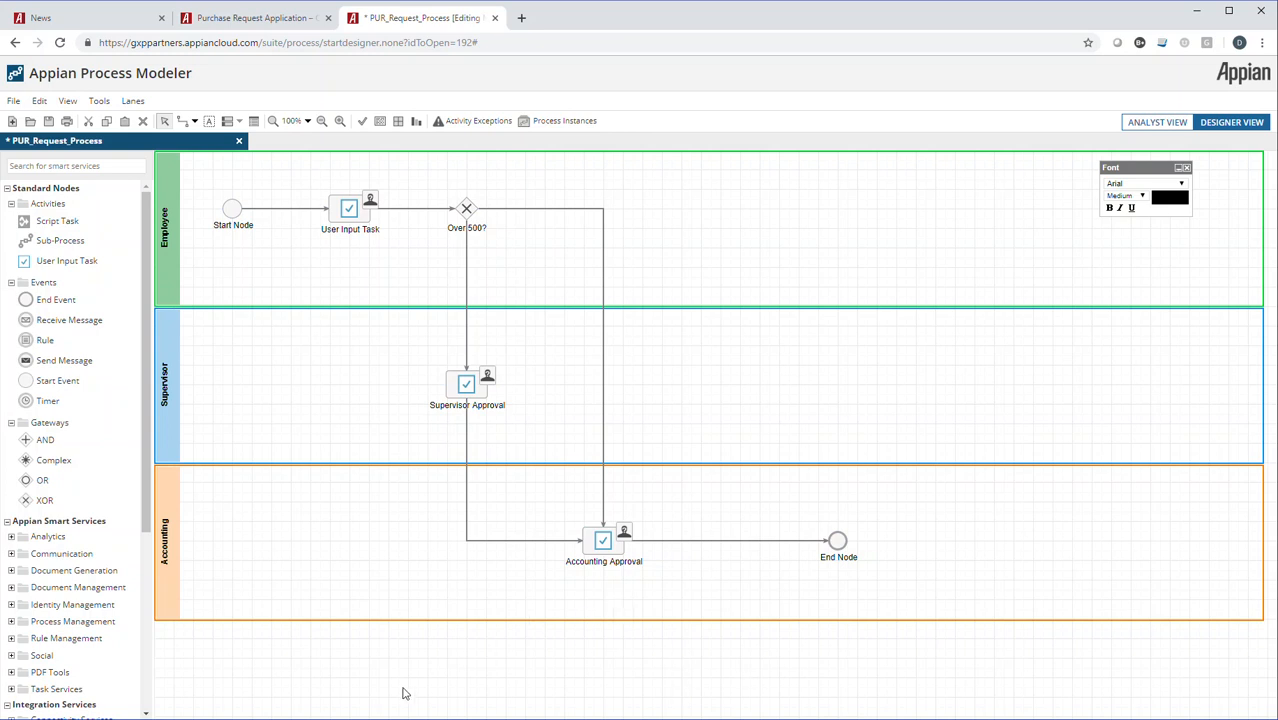
# Step: Insert a Send E-Mail node in the Employee lane on the direct connector from Over 500? to Accounting Approval
pyautogui.scroll(-3, 75, 600)
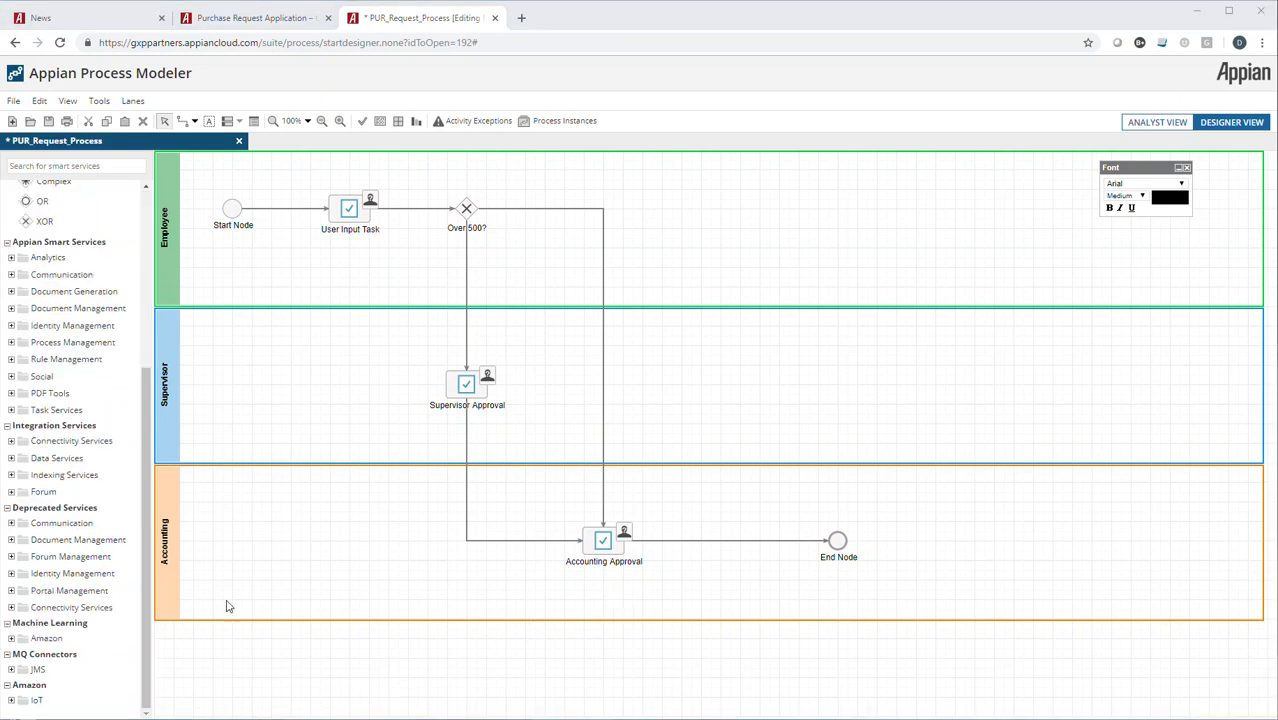
pyautogui.click(11, 275)
pyautogui.moveTo(50, 309); pyautogui.dragTo(610, 261)
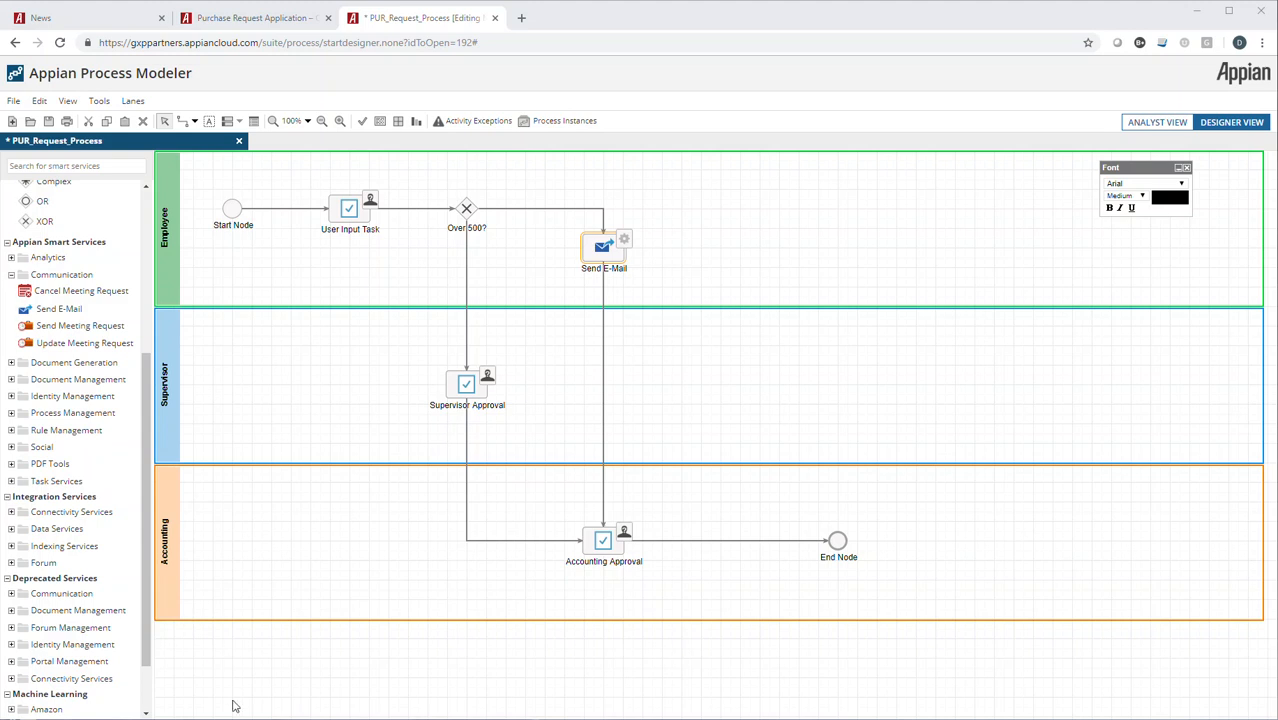
# Step: Examine the available Connectivity Services and the remaining integration service categories
pyautogui.click(12, 513)
pyautogui.moveTo(147, 365); pyautogui.dragTo(152, 520)
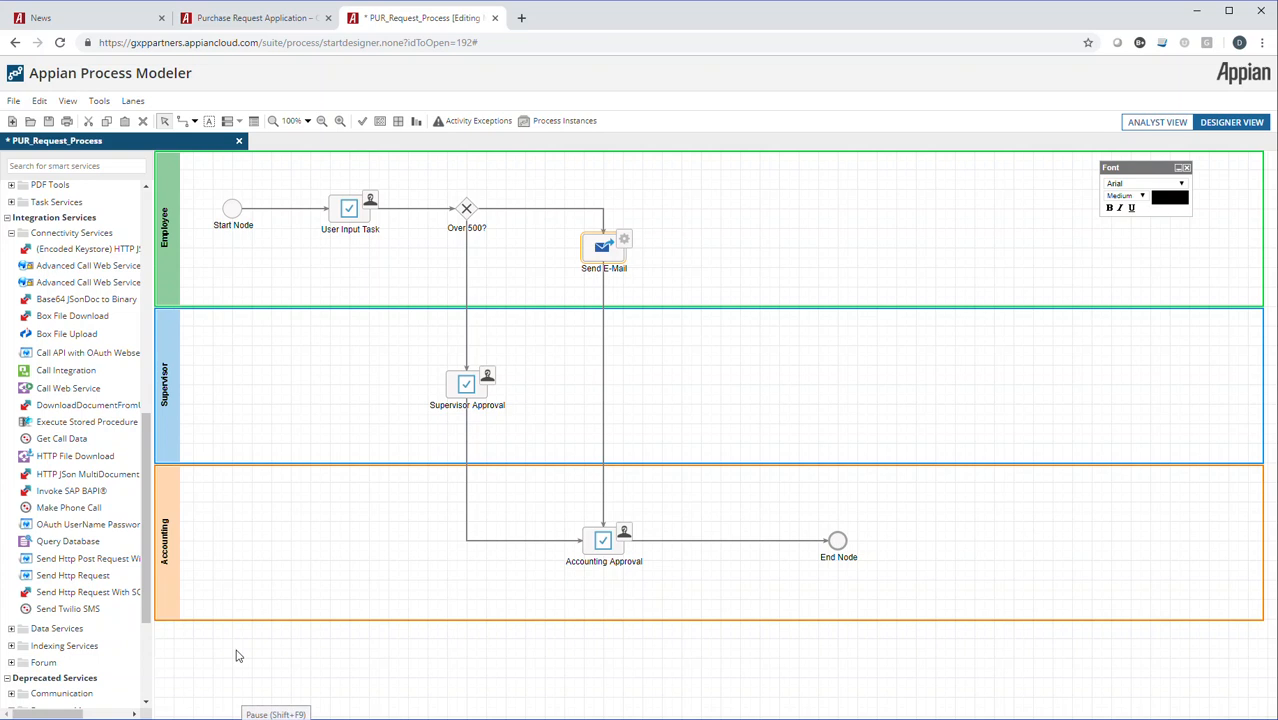
pyautogui.scroll(-2, 129, 683)
pyautogui.scroll(-2, 129, 683)
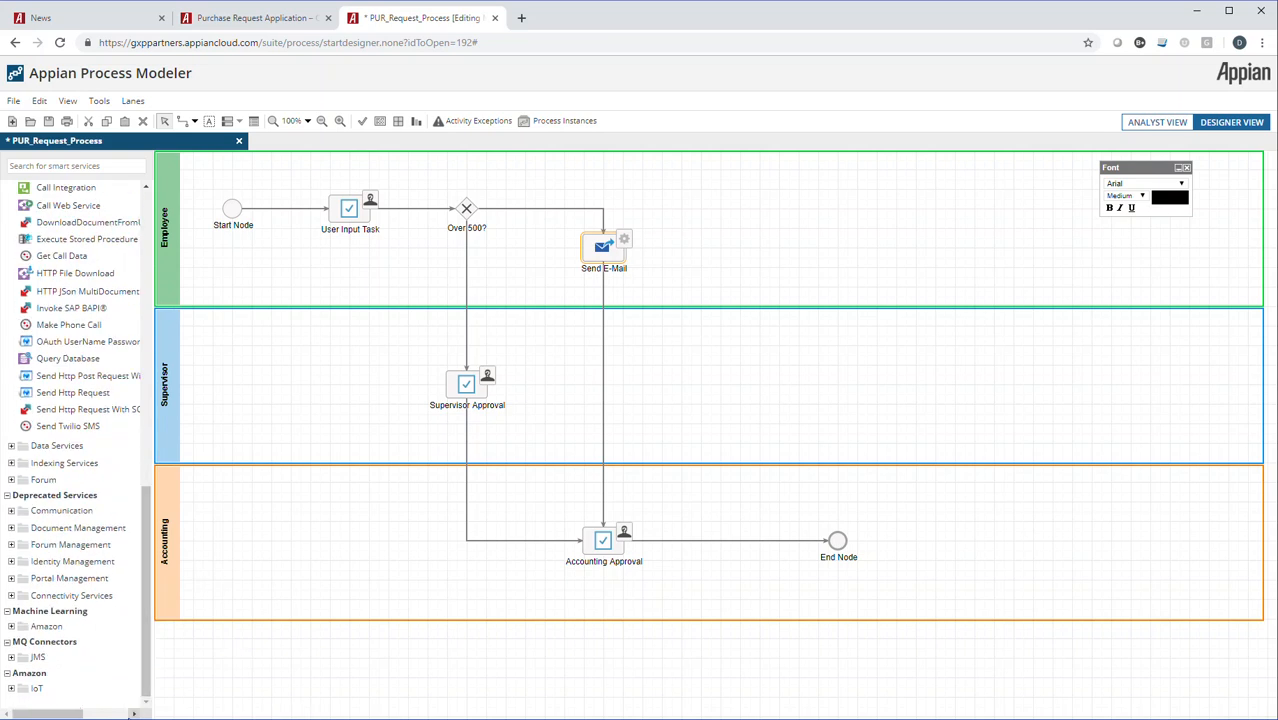